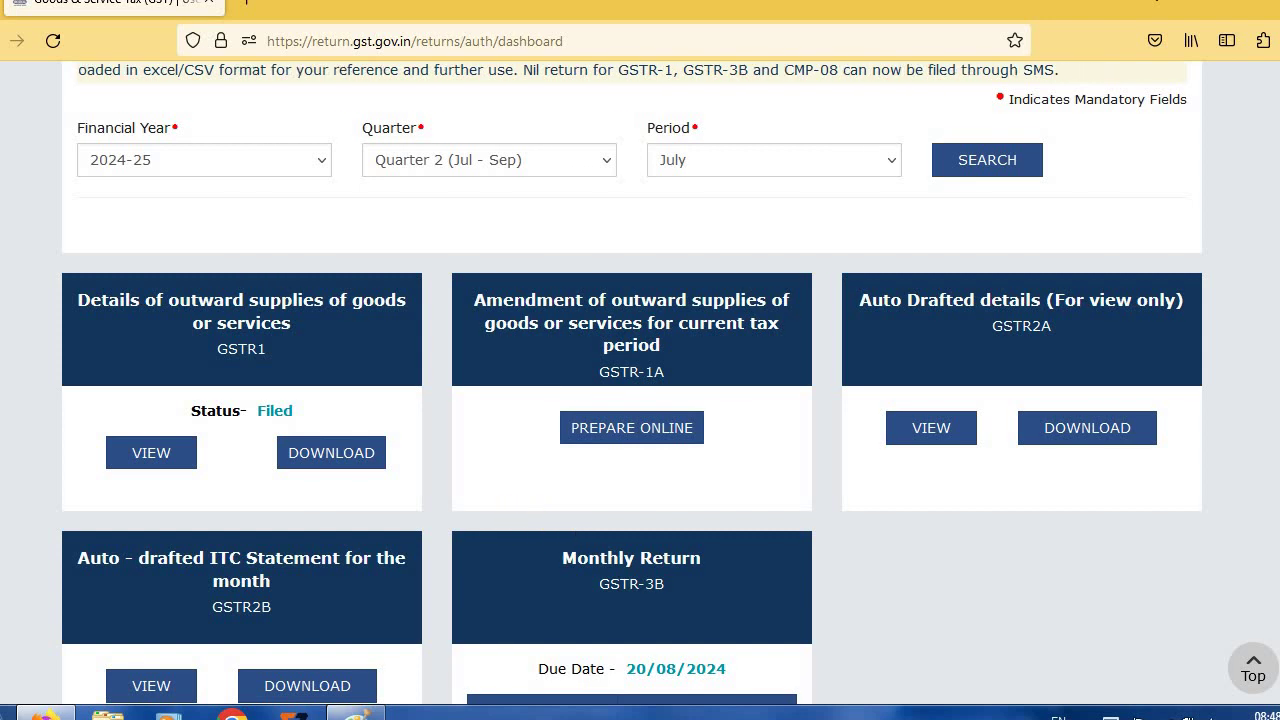
Step: Review the return tiles for July 2024-25 on the File Returns page, from GSTR-1 to GSTR-3B
{"action": "scroll", "coordinate": [632, 384], "scroll_direction": "down", "scroll_amount": 2}
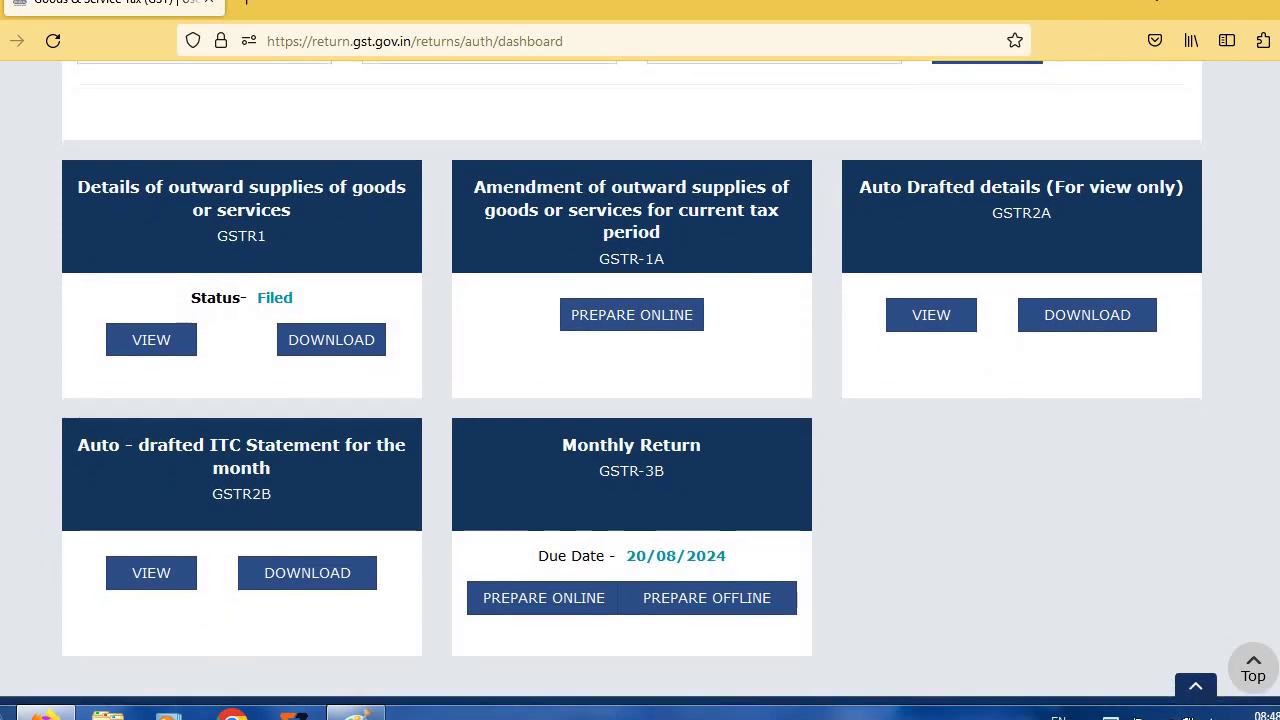
{"action": "scroll", "coordinate": [632, 384], "scroll_direction": "down", "scroll_amount": 1}
{"action": "scroll", "coordinate": [632, 384], "scroll_direction": "up", "scroll_amount": 5}
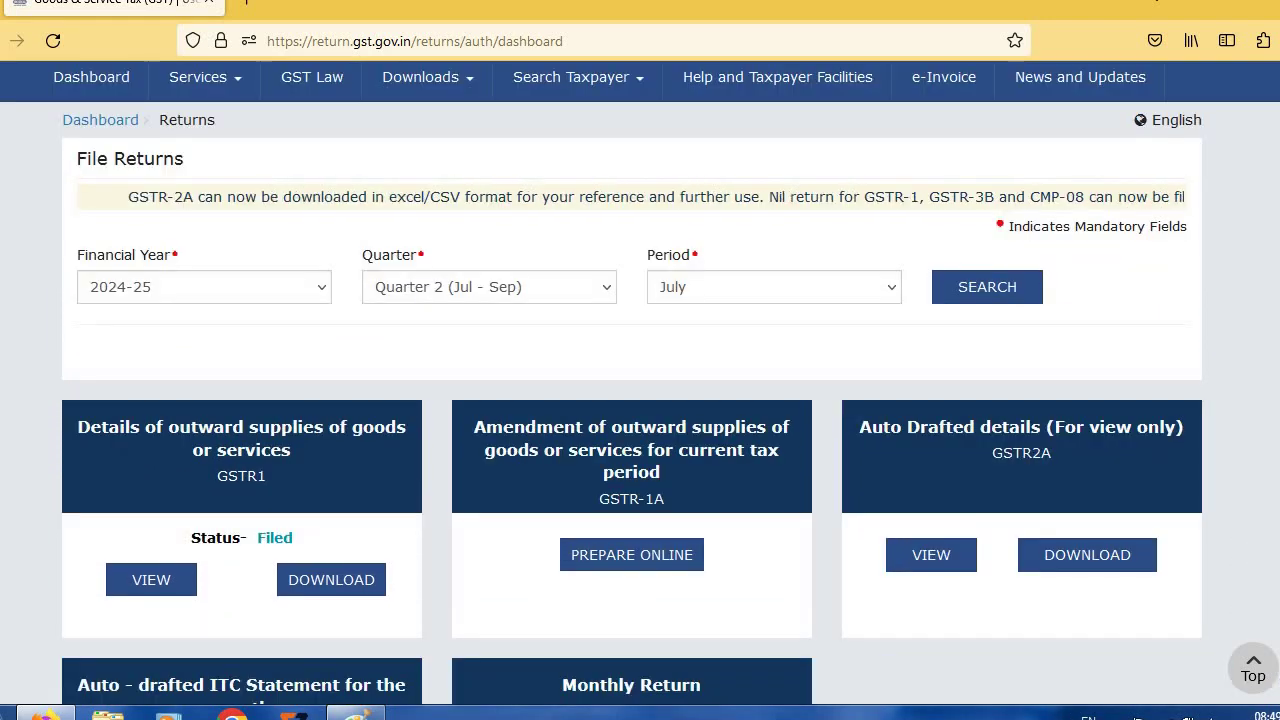
{"action": "scroll", "coordinate": [632, 384], "scroll_direction": "down", "scroll_amount": 3}
{"action": "scroll", "coordinate": [640, 384], "scroll_direction": "down", "scroll_amount": 1}
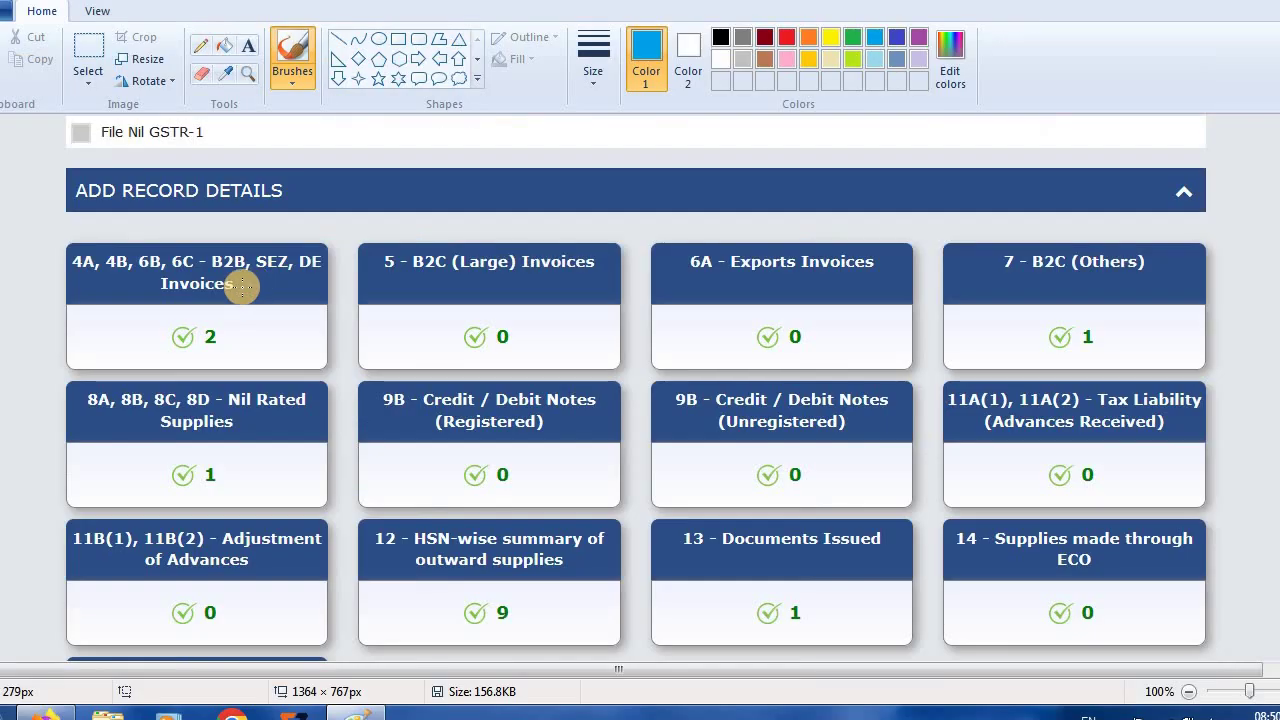
Step: Switch to Paint and brush blue marks on the B2B, B2C (Others), Nil Rated, HSN-wise and Documents Issued tiles, plus a brace beside the tiles
{"action": "mouse_move", "coordinate": [243, 283]}
{"action": "left_mouse_down"}
{"action": "mouse_move", "coordinate": [139, 309]}
{"action": "mouse_move", "coordinate": [152, 350]}
{"action": "mouse_move", "coordinate": [268, 345]}
{"action": "mouse_move", "coordinate": [232, 282]}
{"action": "left_mouse_up"}
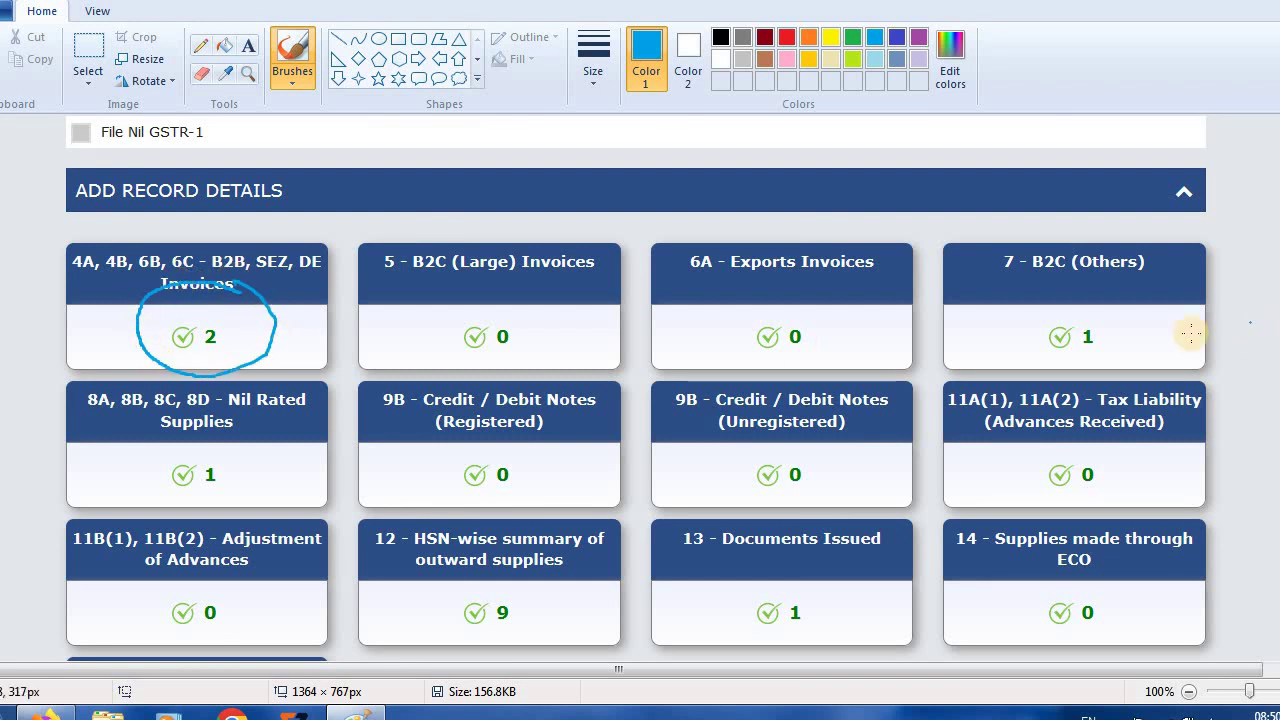
{"action": "left_click_drag", "start_coordinate": [1039, 324], "coordinate": [1170, 325]}
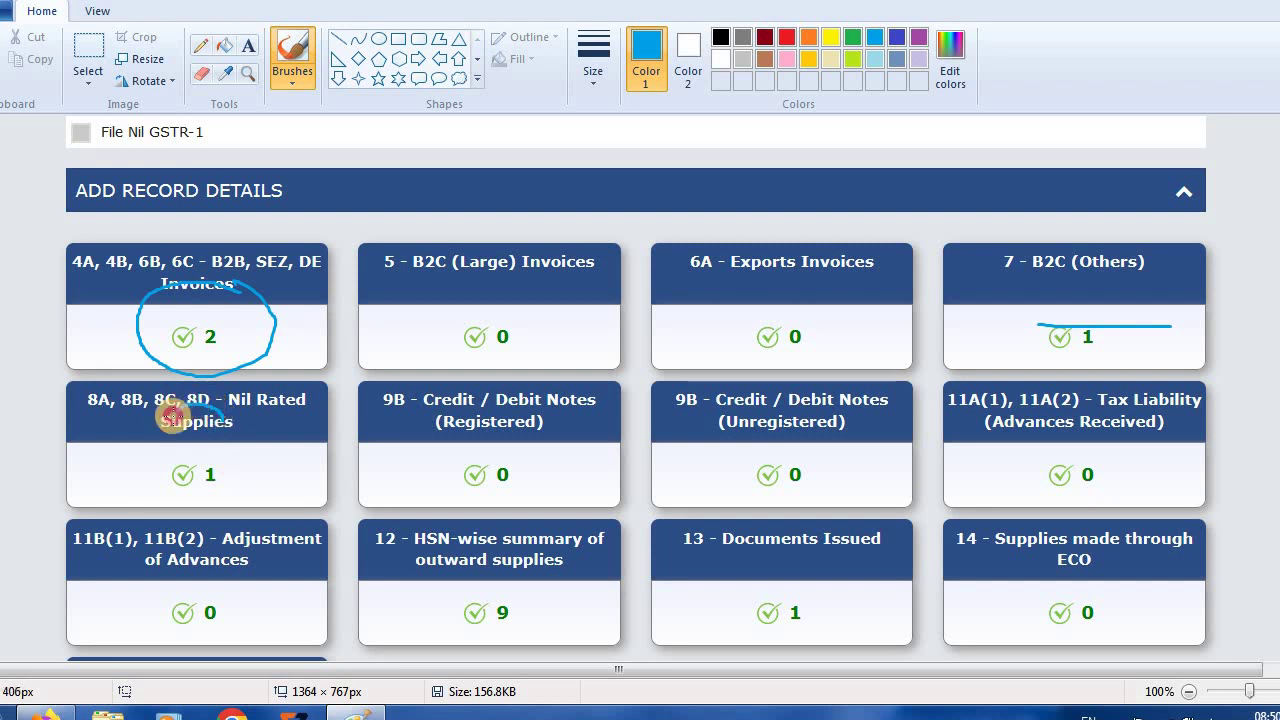
{"action": "mouse_move", "coordinate": [191, 490]}
{"action": "left_mouse_down"}
{"action": "mouse_move", "coordinate": [263, 460]}
{"action": "mouse_move", "coordinate": [240, 403]}
{"action": "mouse_move", "coordinate": [222, 400]}
{"action": "left_mouse_up"}
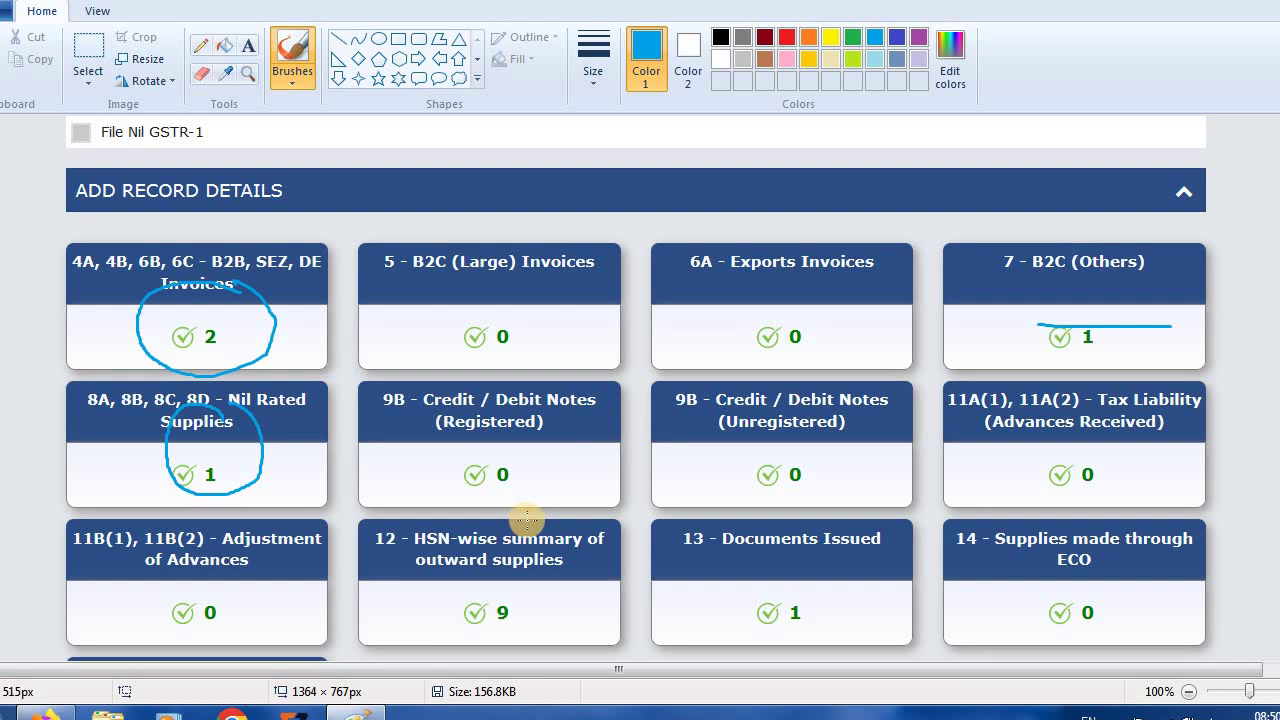
{"action": "mouse_move", "coordinate": [490, 499]}
{"action": "left_mouse_down"}
{"action": "mouse_move", "coordinate": [443, 494]}
{"action": "mouse_move", "coordinate": [397, 520]}
{"action": "mouse_move", "coordinate": [389, 554]}
{"action": "mouse_move", "coordinate": [403, 610]}
{"action": "mouse_move", "coordinate": [442, 646]}
{"action": "mouse_move", "coordinate": [563, 566]}
{"action": "mouse_move", "coordinate": [554, 528]}
{"action": "mouse_move", "coordinate": [527, 507]}
{"action": "left_mouse_up"}
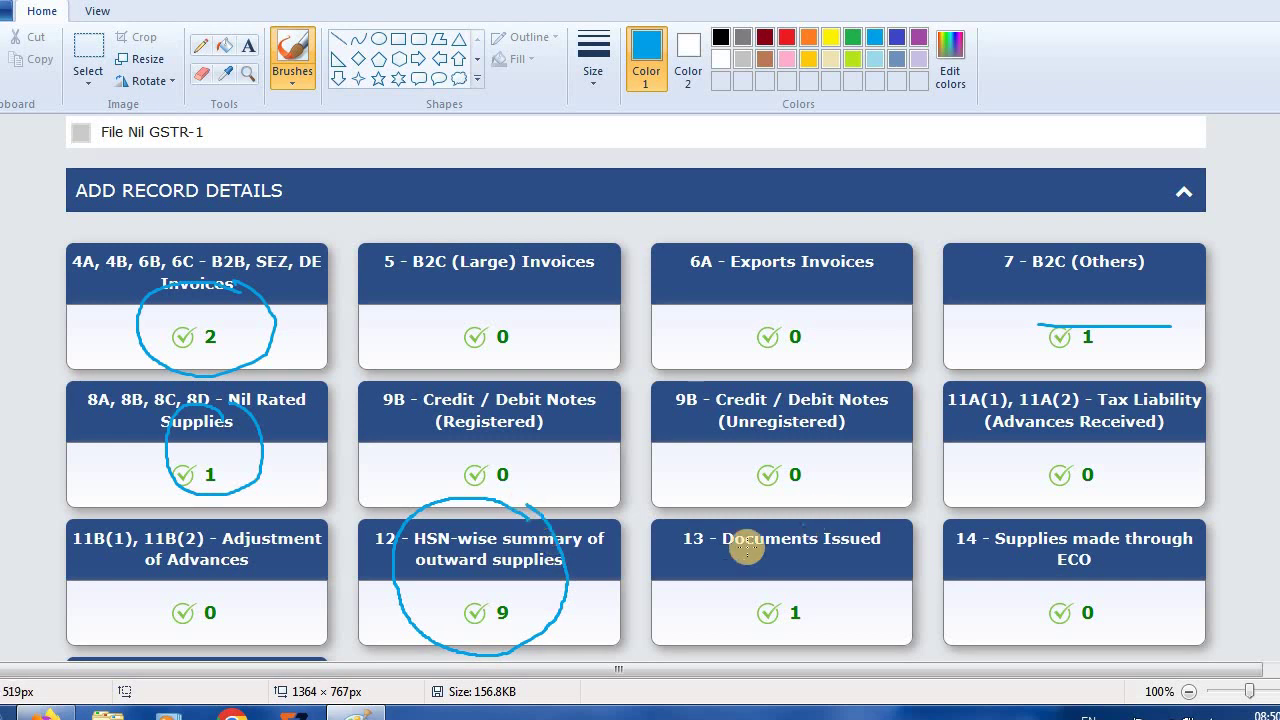
{"action": "left_click_drag", "start_coordinate": [717, 561], "coordinate": [854, 575]}
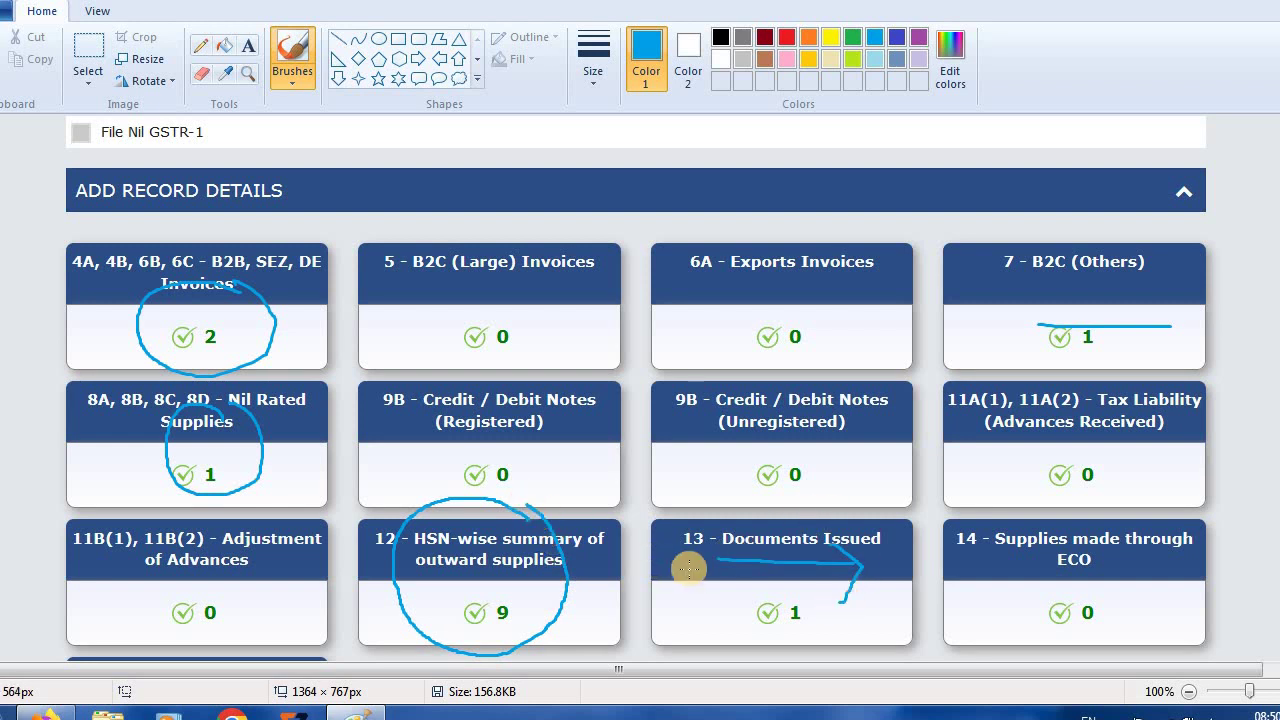
{"action": "mouse_move", "coordinate": [705, 566]}
{"action": "left_mouse_down"}
{"action": "mouse_move", "coordinate": [872, 566]}
{"action": "mouse_move", "coordinate": [857, 557]}
{"action": "mouse_move", "coordinate": [849, 610]}
{"action": "left_mouse_up"}
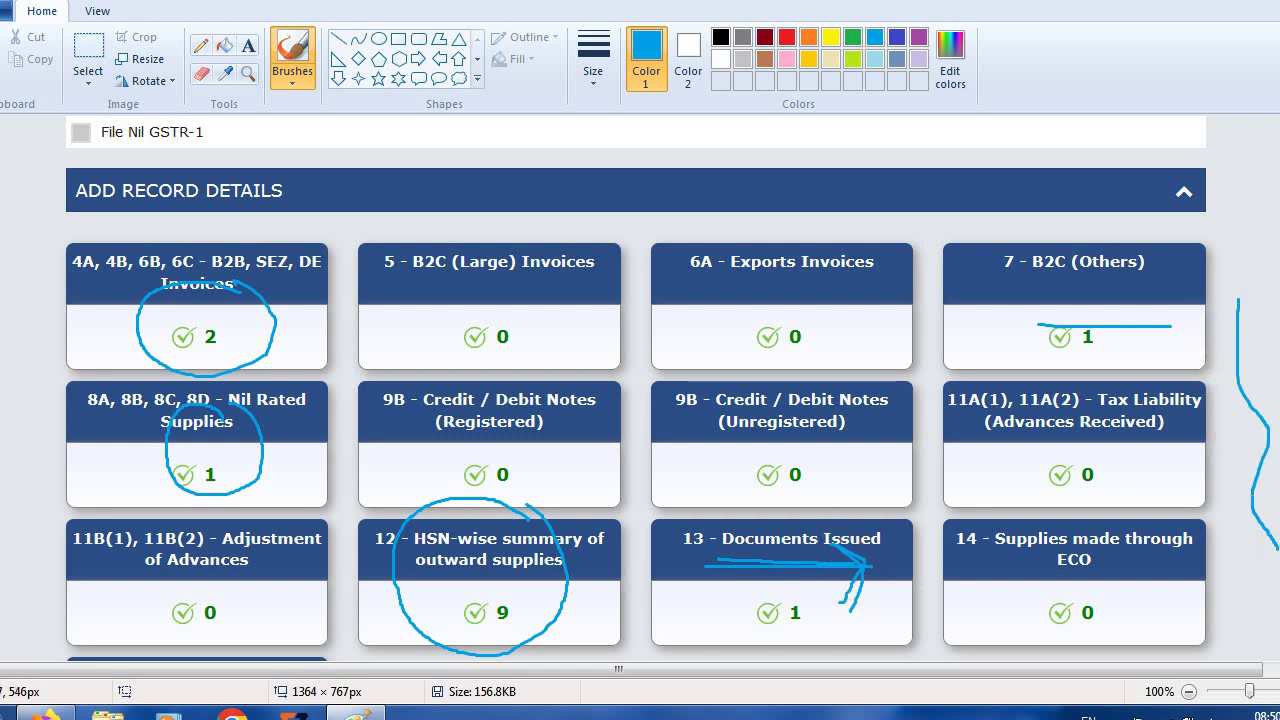
{"action": "left_click_drag", "start_coordinate": [1278, 549], "coordinate": [1188, 652]}
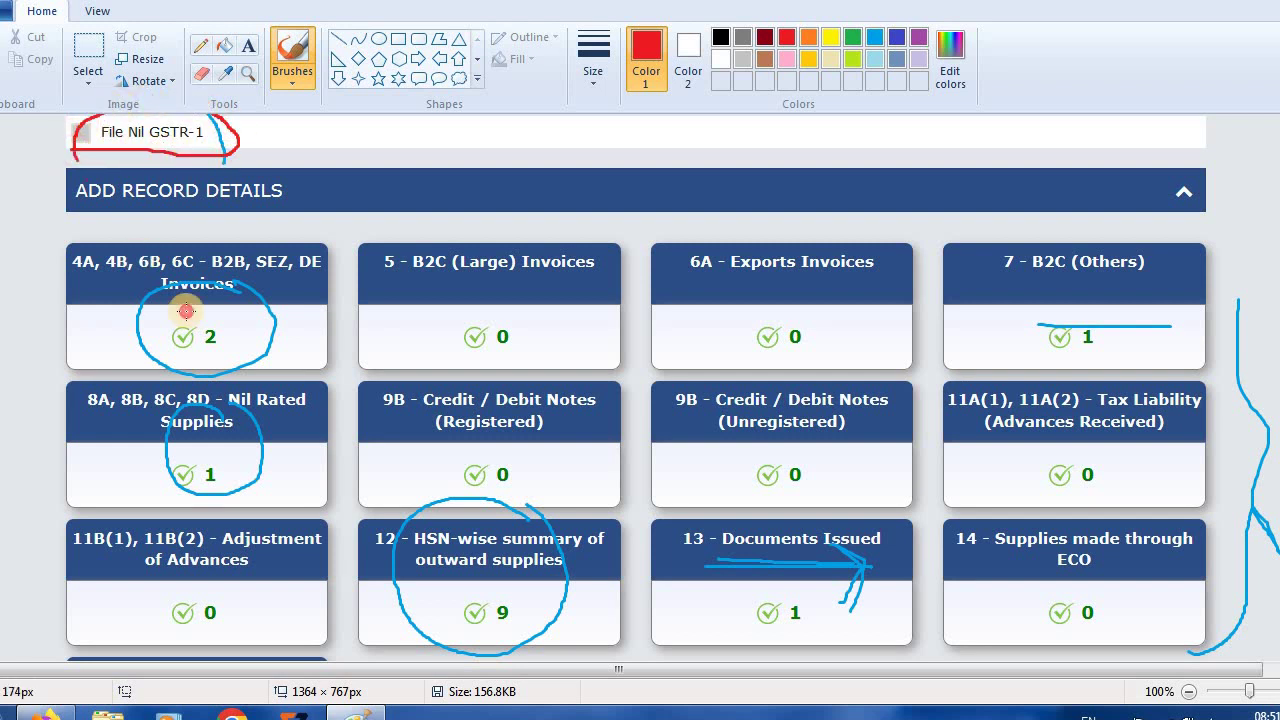
Step: Mark the B2B invoices, B2C (Others) and Documents Issued counts with red brush strokes
{"action": "left_click_drag", "start_coordinate": [218, 347], "coordinate": [310, 323]}
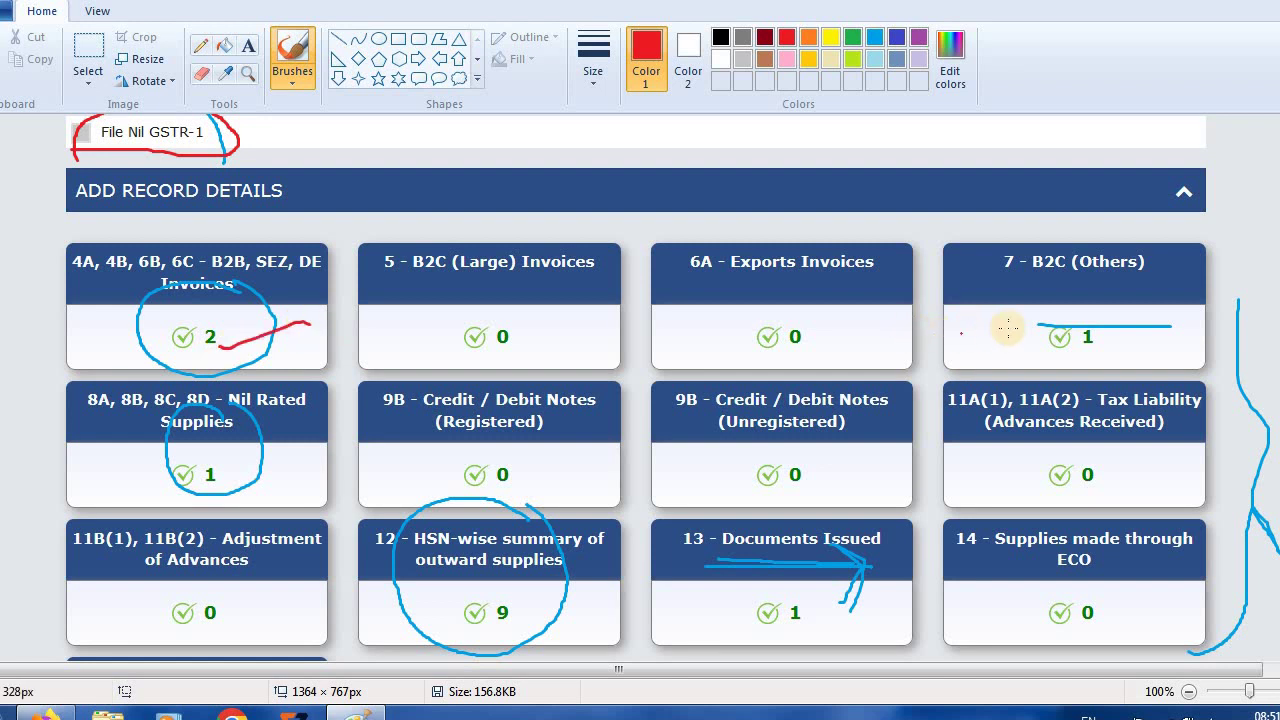
{"action": "mouse_move", "coordinate": [1100, 290]}
{"action": "left_mouse_down"}
{"action": "mouse_move", "coordinate": [1030, 336]}
{"action": "mouse_move", "coordinate": [1118, 342]}
{"action": "mouse_move", "coordinate": [1108, 286]}
{"action": "left_mouse_up"}
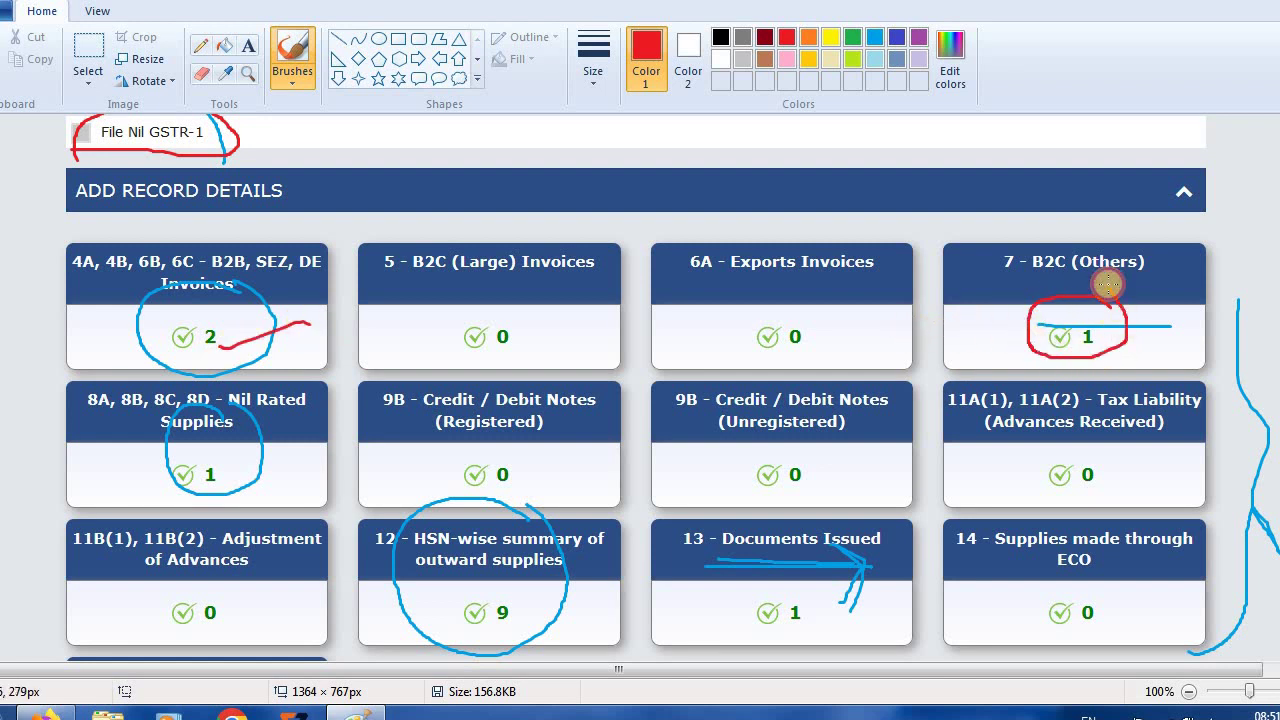
{"action": "mouse_move", "coordinate": [896, 598]}
{"action": "left_mouse_down"}
{"action": "mouse_move", "coordinate": [837, 557]}
{"action": "mouse_move", "coordinate": [697, 583]}
{"action": "mouse_move", "coordinate": [705, 638]}
{"action": "mouse_move", "coordinate": [832, 652]}
{"action": "mouse_move", "coordinate": [870, 592]}
{"action": "mouse_move", "coordinate": [868, 568]}
{"action": "left_mouse_up"}
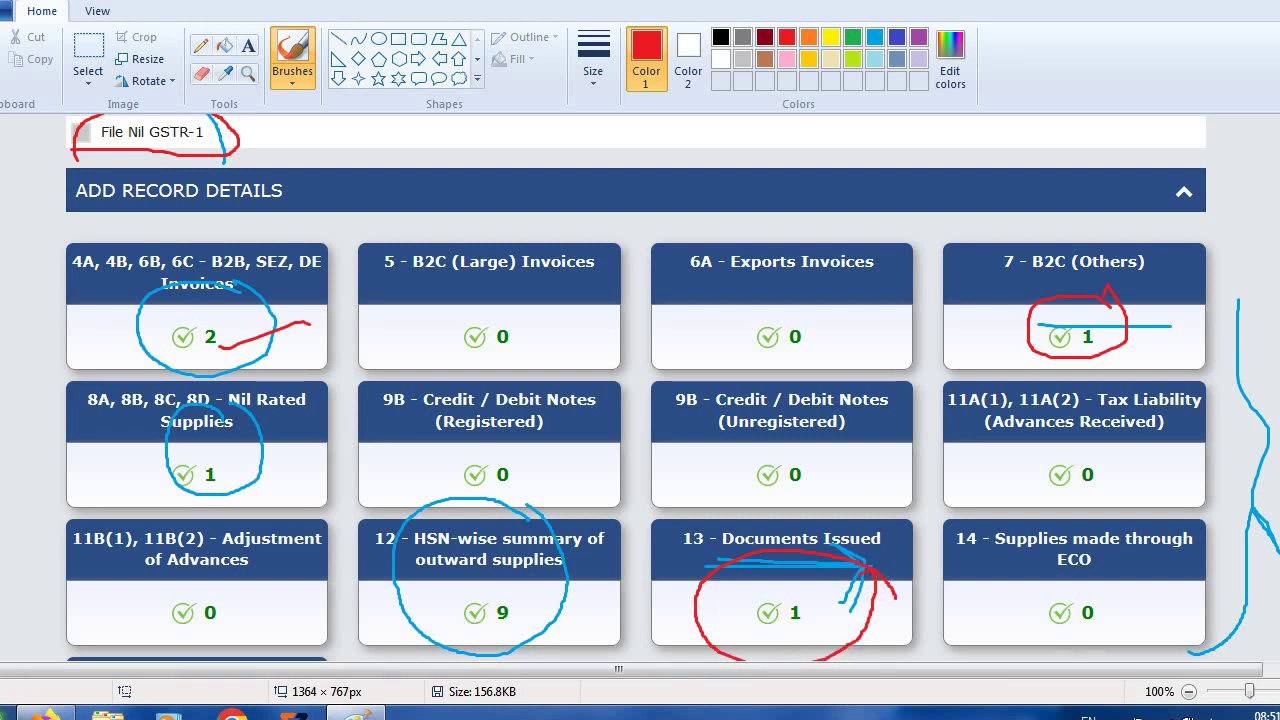
Step: Switch to the GST portal in the browser and open GSTR-1A for online preparation for July 2024-25
{"action": "left_click", "coordinate": [46, 715]}
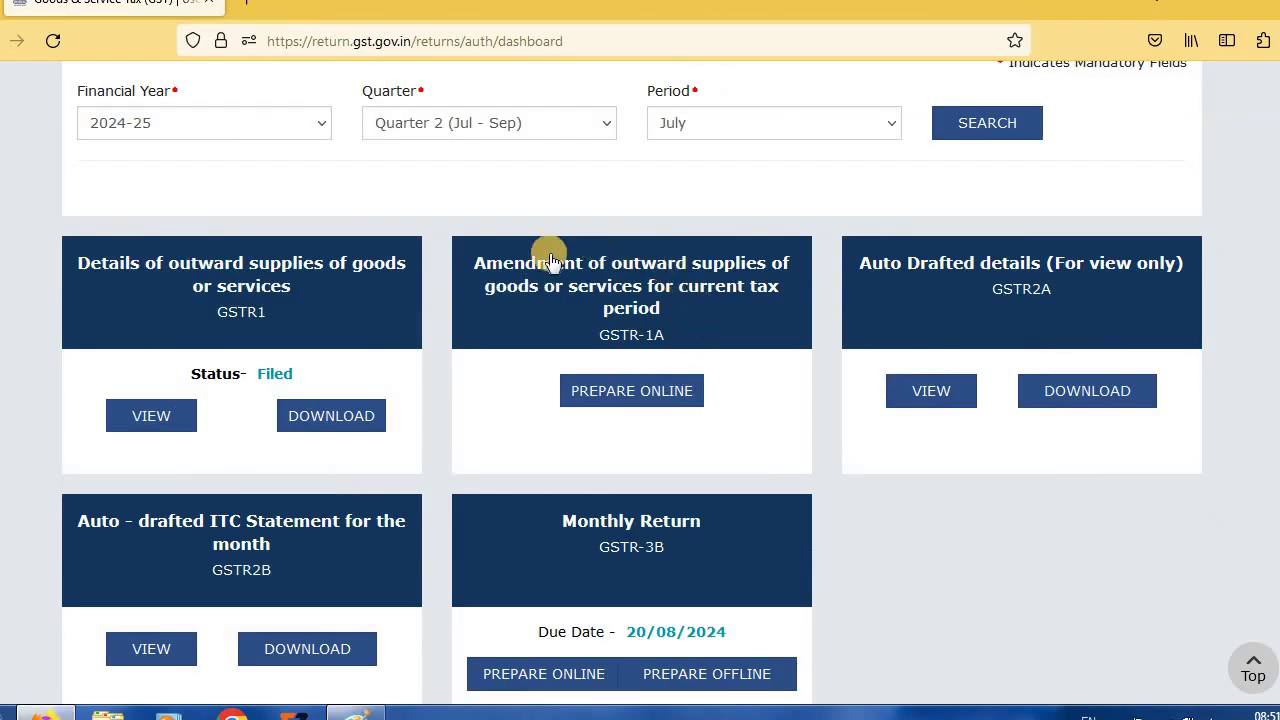
{"action": "scroll", "coordinate": [658, 182], "scroll_direction": "down", "scroll_amount": 1}
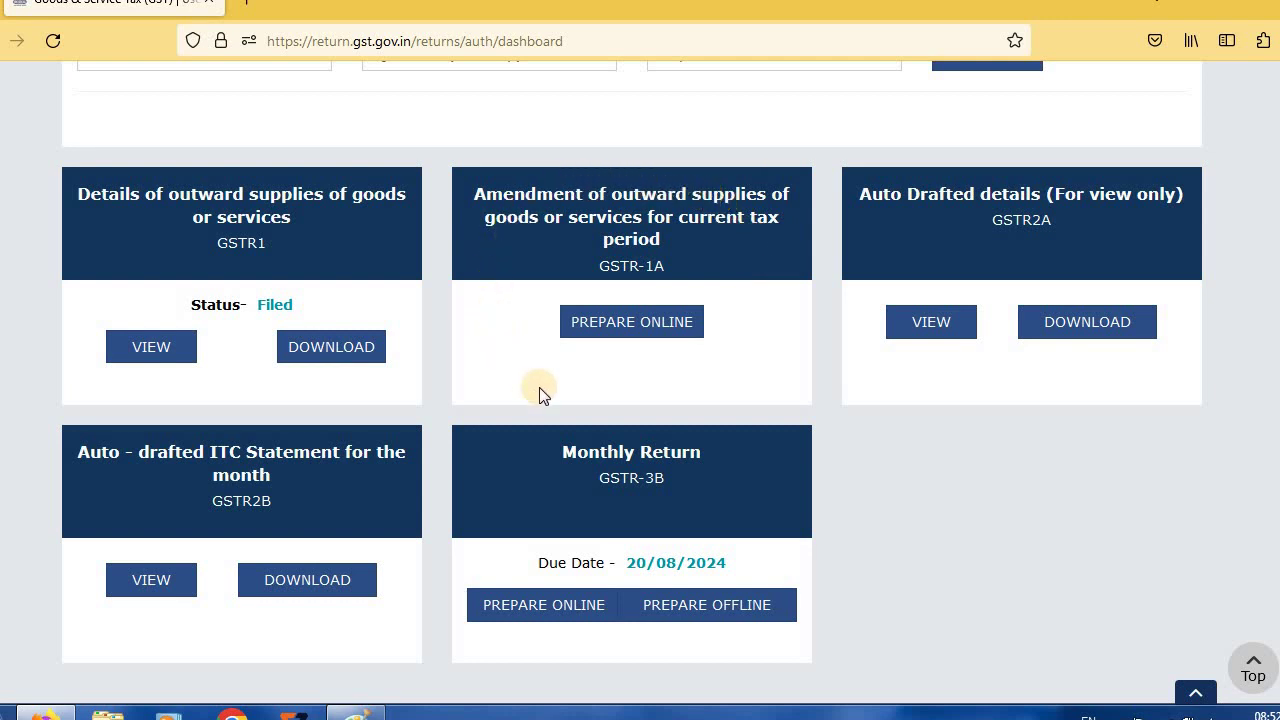
{"action": "scroll", "coordinate": [539, 387], "scroll_direction": "up", "scroll_amount": 3}
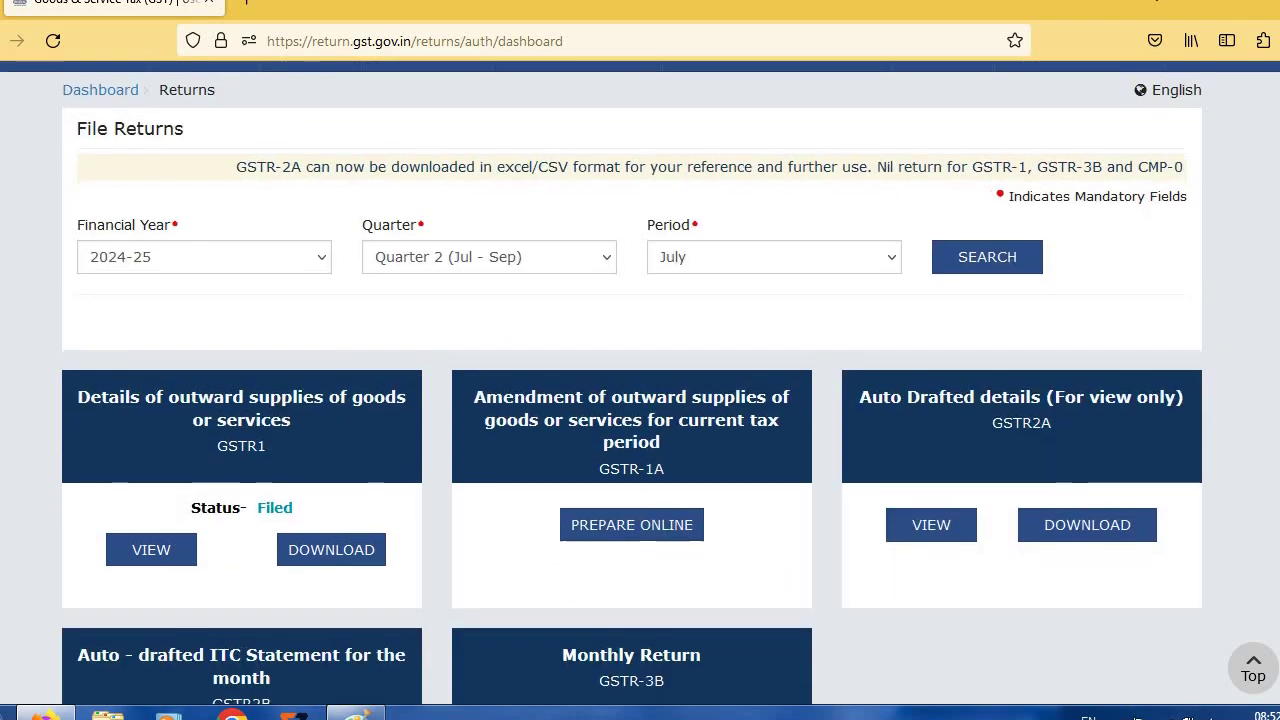
{"action": "scroll", "coordinate": [858, 252], "scroll_direction": "down", "scroll_amount": 2}
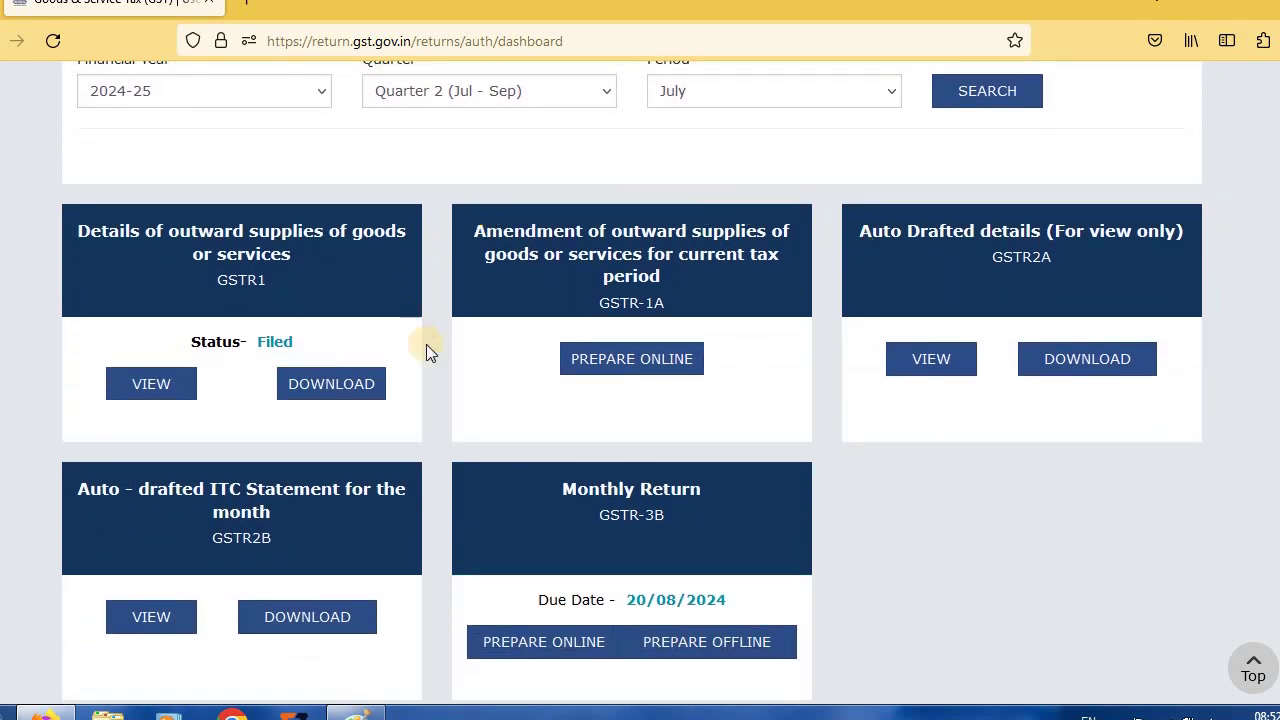
{"action": "left_click", "coordinate": [630, 360]}
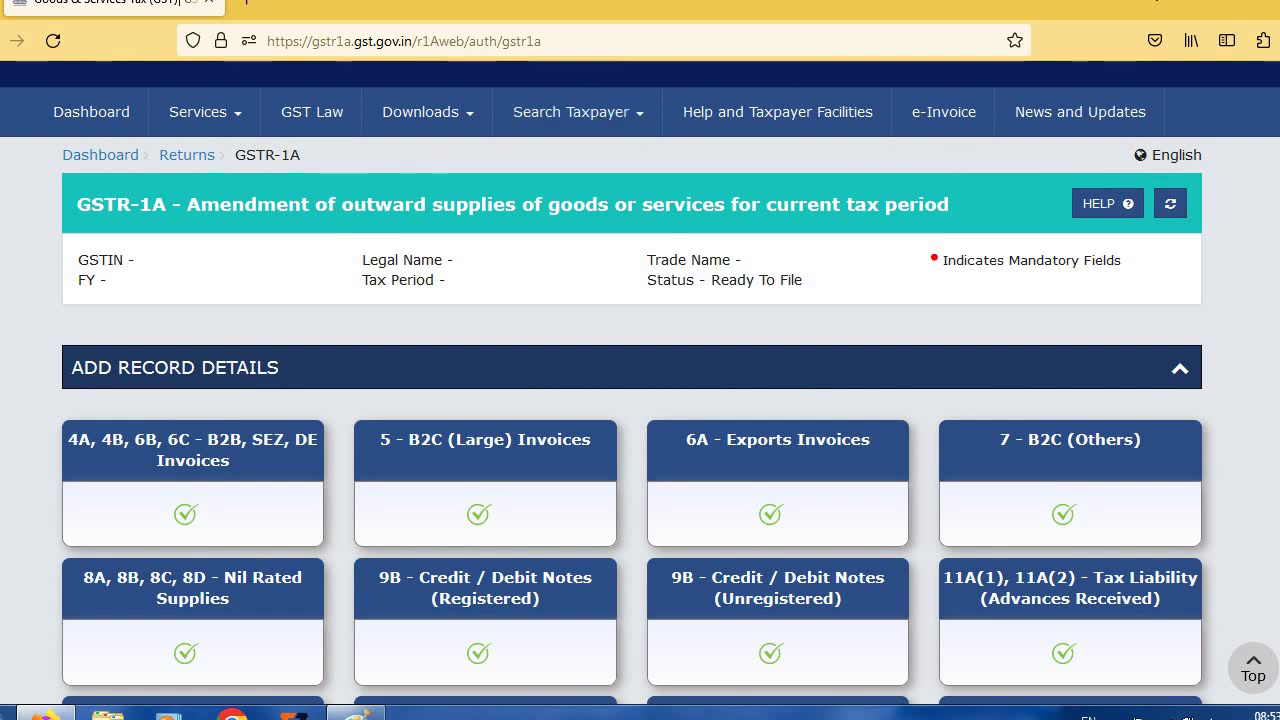
Step: Examine the Add Record Details tiles of GSTR-1A, collapsing and re-expanding the section
{"action": "scroll", "coordinate": [640, 380], "scroll_direction": "down", "scroll_amount": 3}
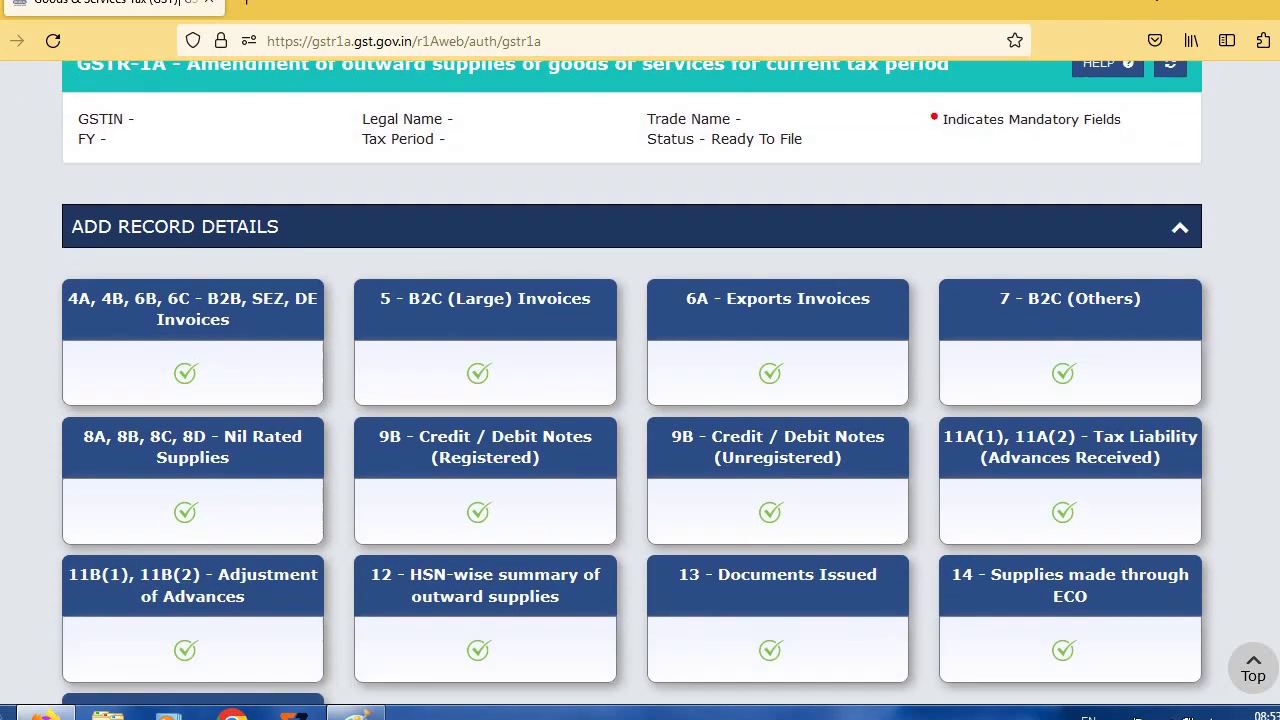
{"action": "scroll", "coordinate": [640, 380], "scroll_direction": "down", "scroll_amount": 2}
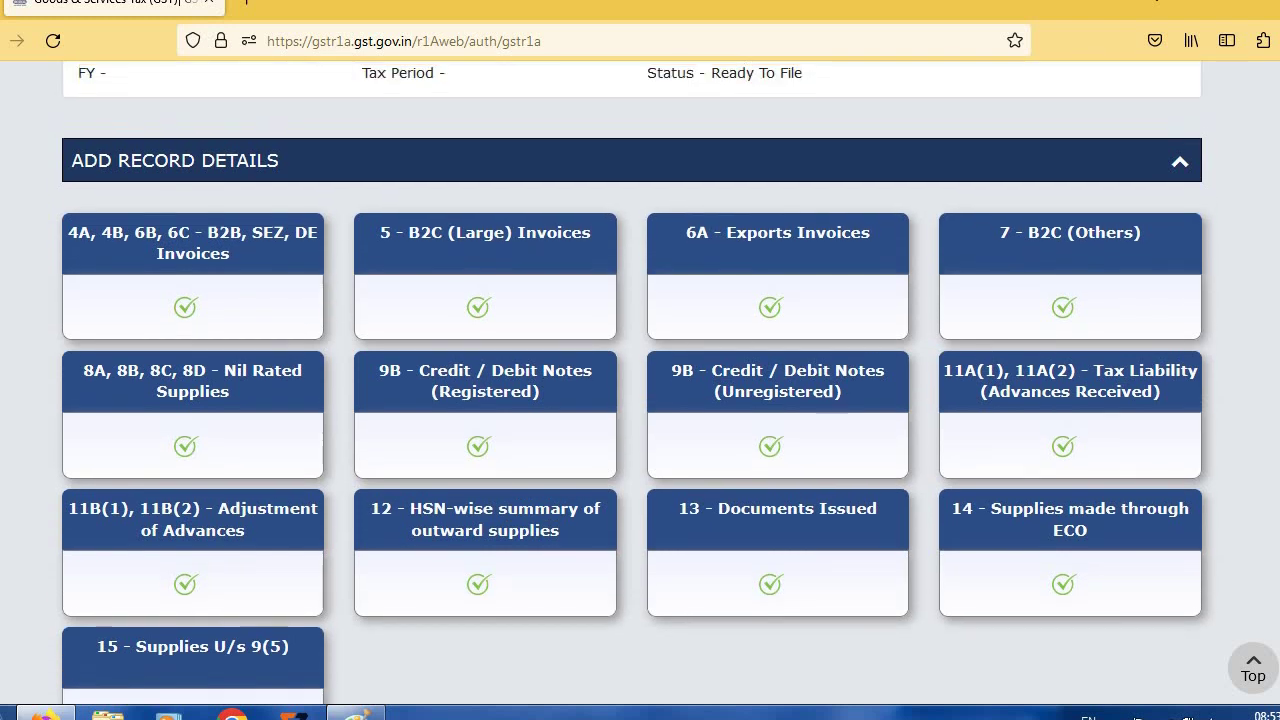
{"action": "scroll", "coordinate": [251, 168], "scroll_direction": "up", "scroll_amount": 4}
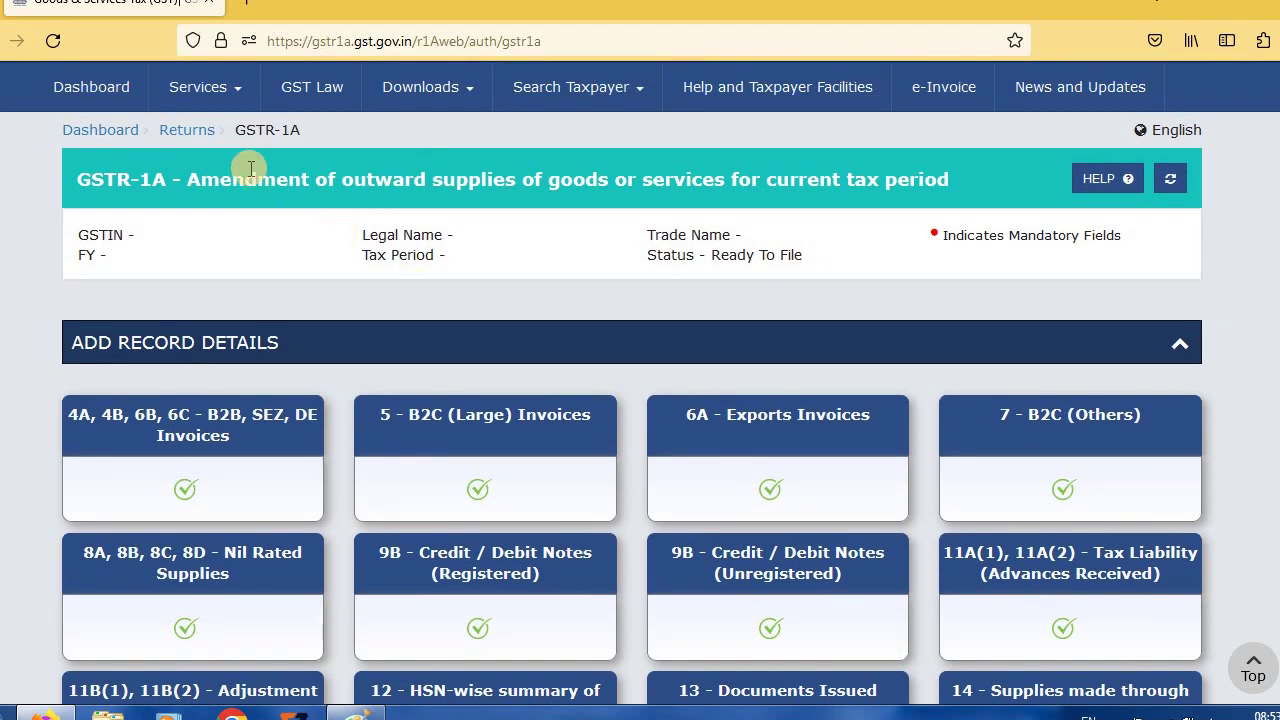
{"action": "scroll", "coordinate": [640, 384], "scroll_direction": "down", "scroll_amount": 5}
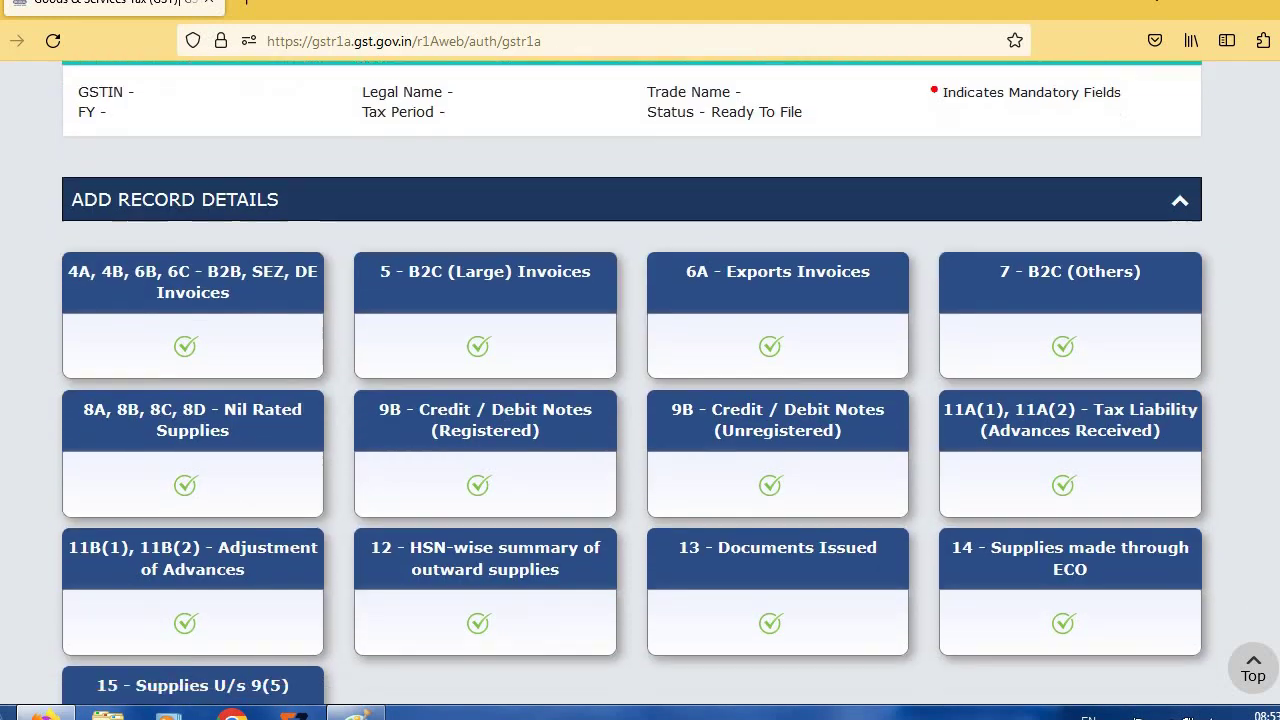
{"action": "scroll", "coordinate": [640, 380], "scroll_direction": "up", "scroll_amount": 2}
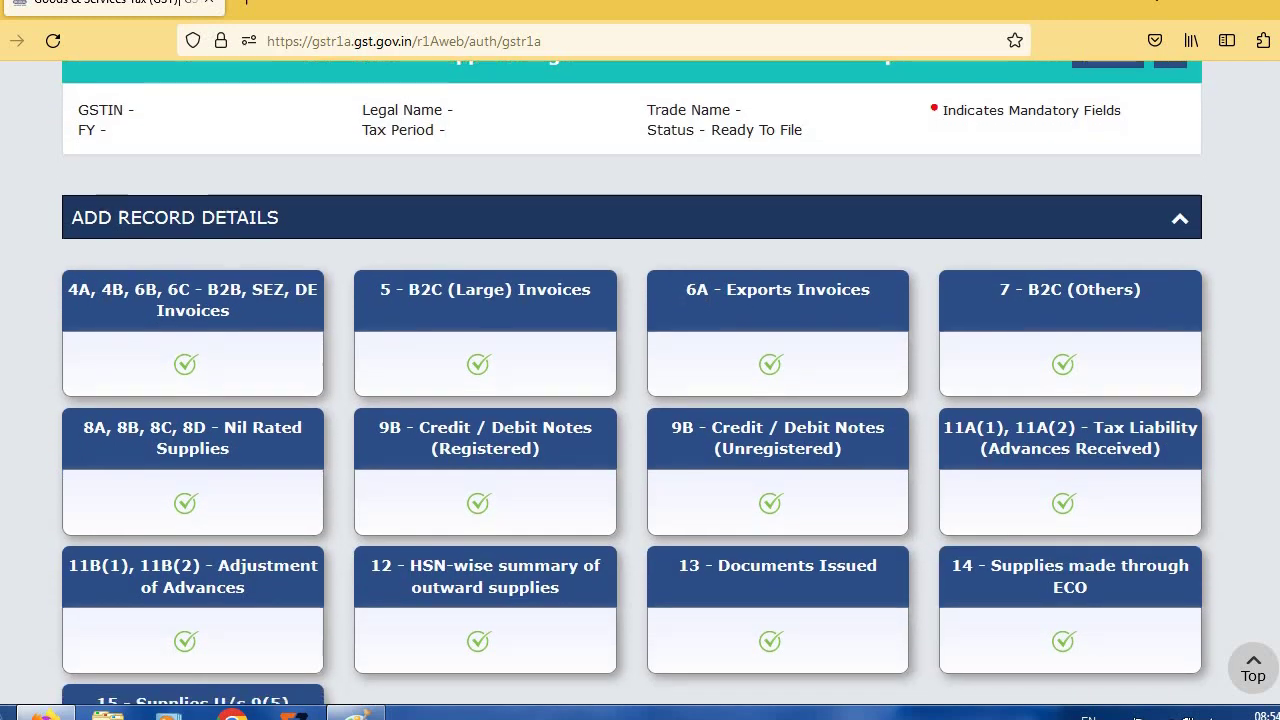
{"action": "left_click", "coordinate": [116, 217]}
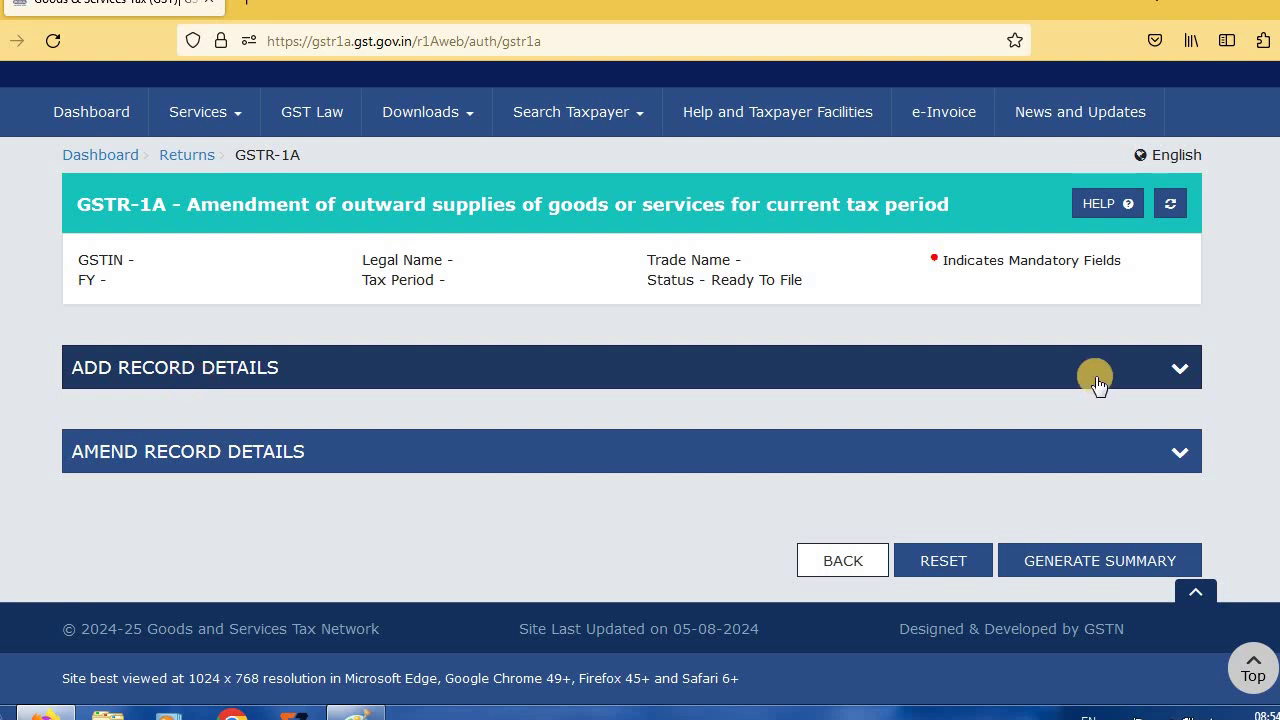
{"action": "left_click", "coordinate": [1179, 372]}
Step: Expand the Amend Record Details section to show its amended invoice and note tiles
{"action": "scroll", "coordinate": [1179, 372], "scroll_direction": "down", "scroll_amount": 3}
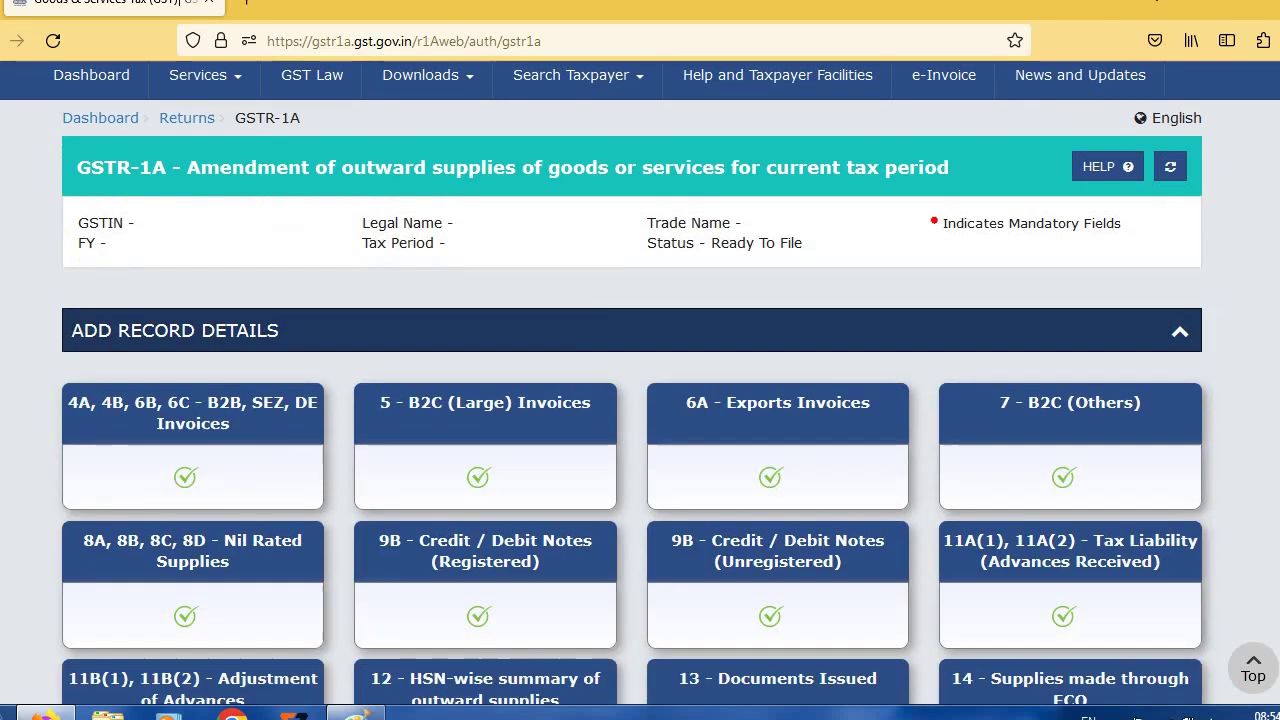
{"action": "scroll", "coordinate": [186, 506], "scroll_direction": "down", "scroll_amount": 2}
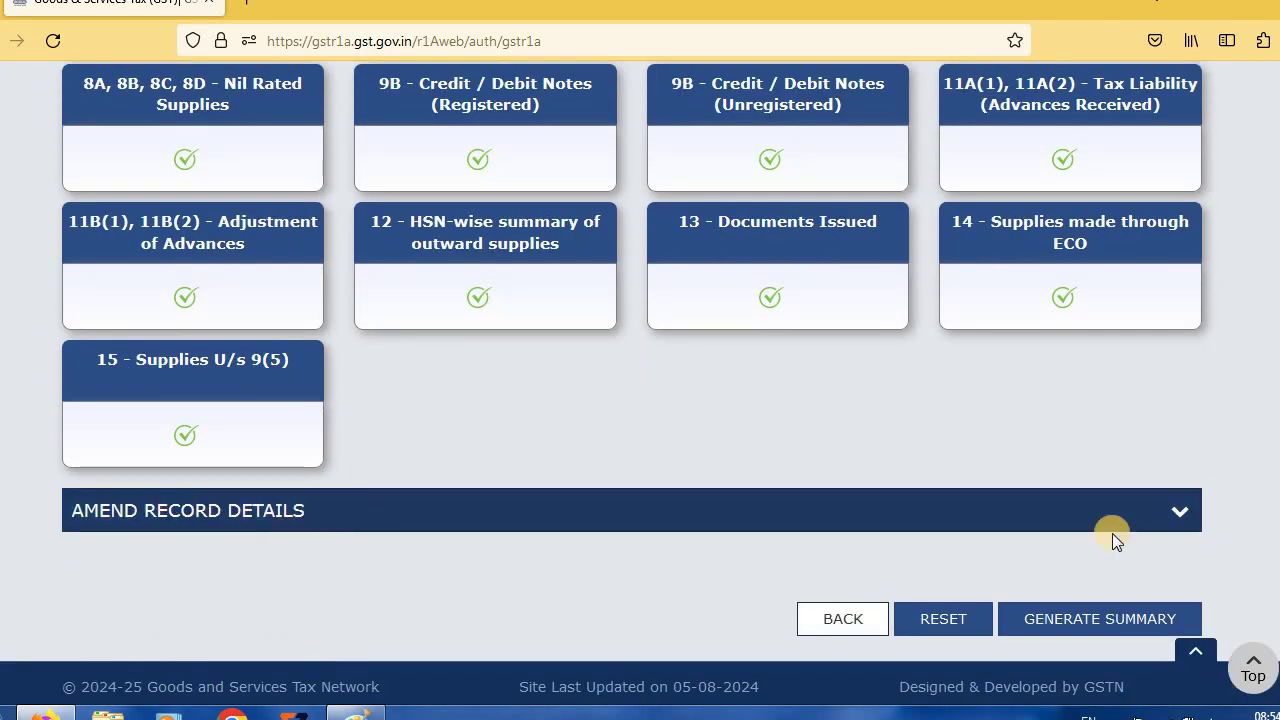
{"action": "left_click", "coordinate": [1155, 520]}
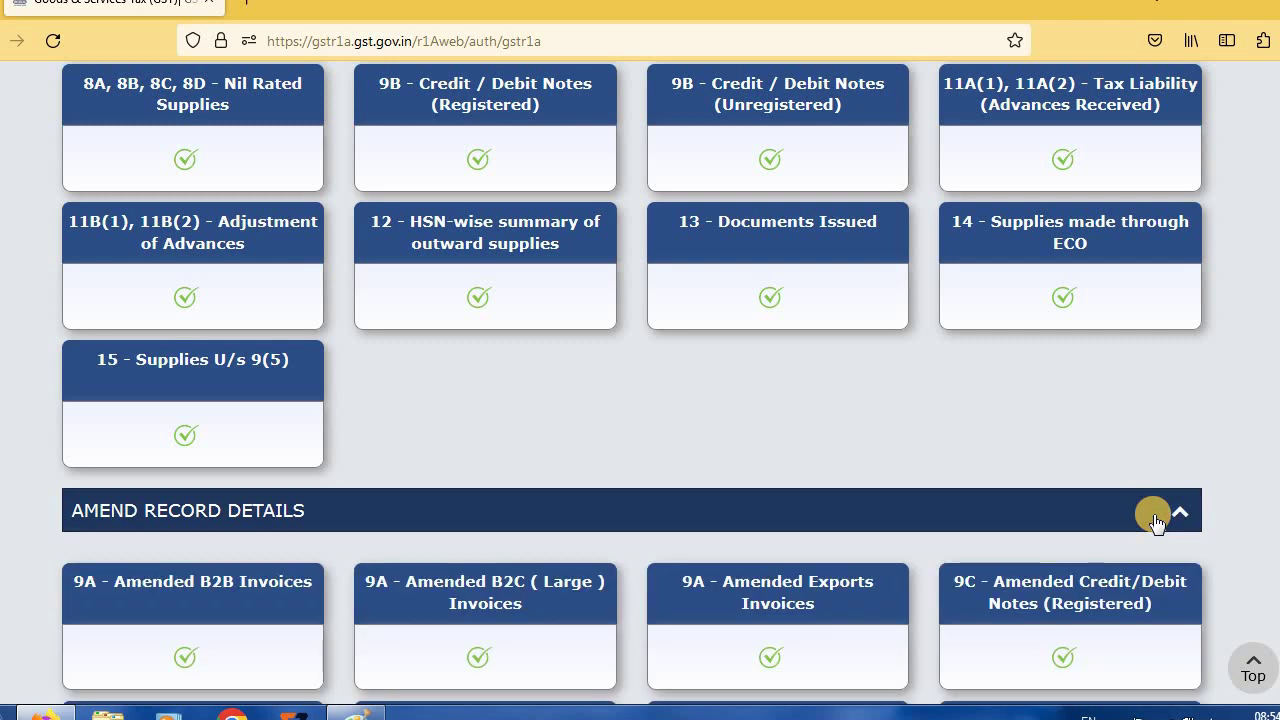
{"action": "scroll", "coordinate": [1155, 520], "scroll_direction": "up", "scroll_amount": 5}
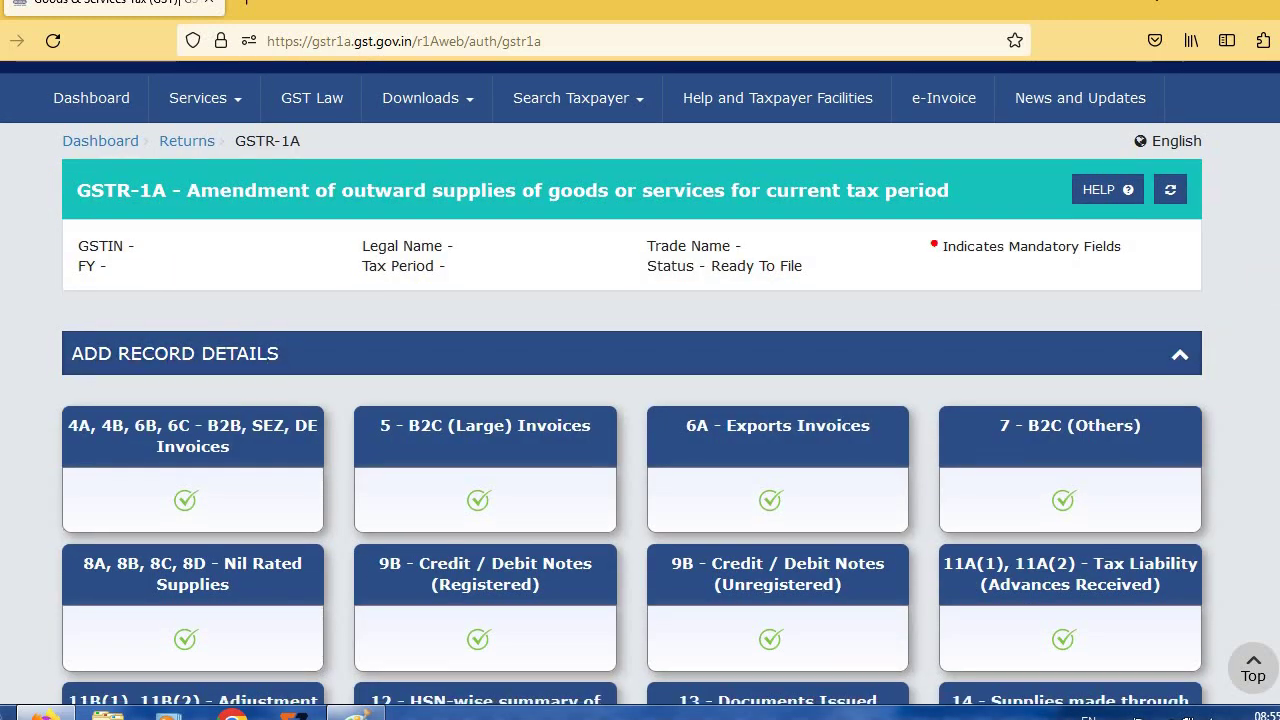
{"action": "scroll", "coordinate": [635, 382], "scroll_direction": "down", "scroll_amount": 2}
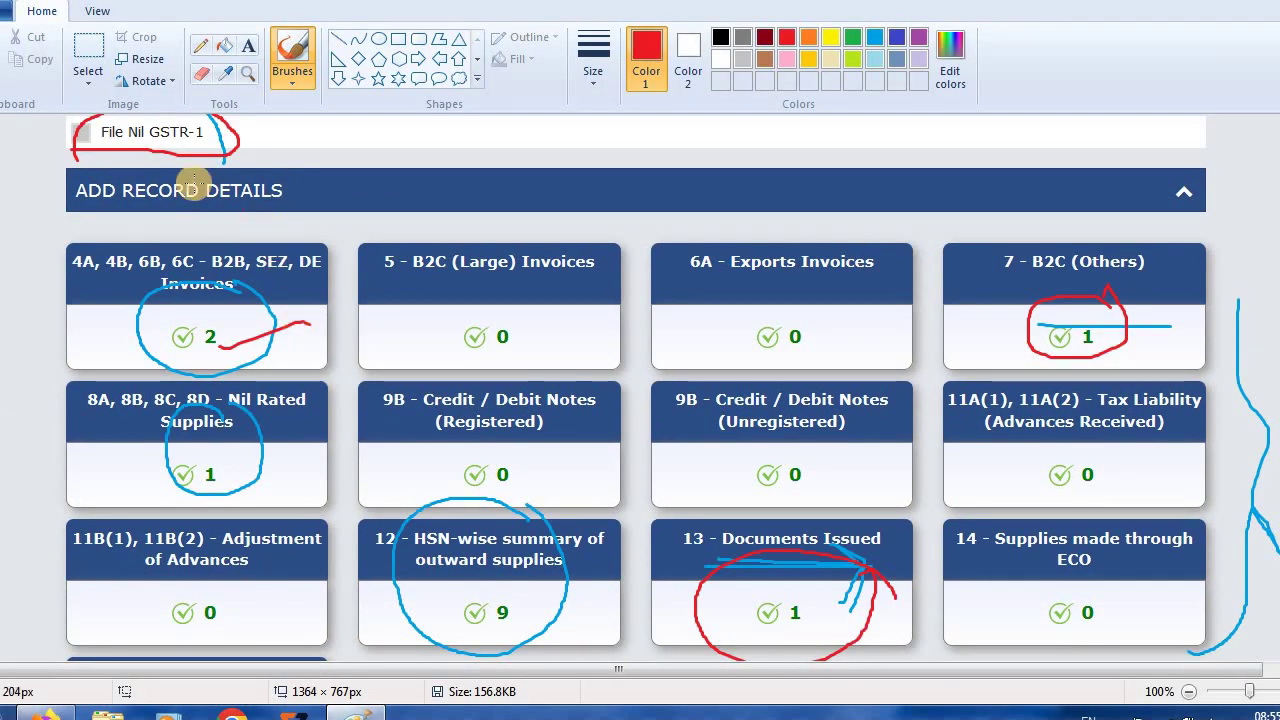
Step: Switch to Paint and mark the File Nil GSTR-1 label and the B2B, SEZ, DE Invoices count with red underlines and a circle
{"action": "left_click_drag", "start_coordinate": [146, 140], "coordinate": [228, 141]}
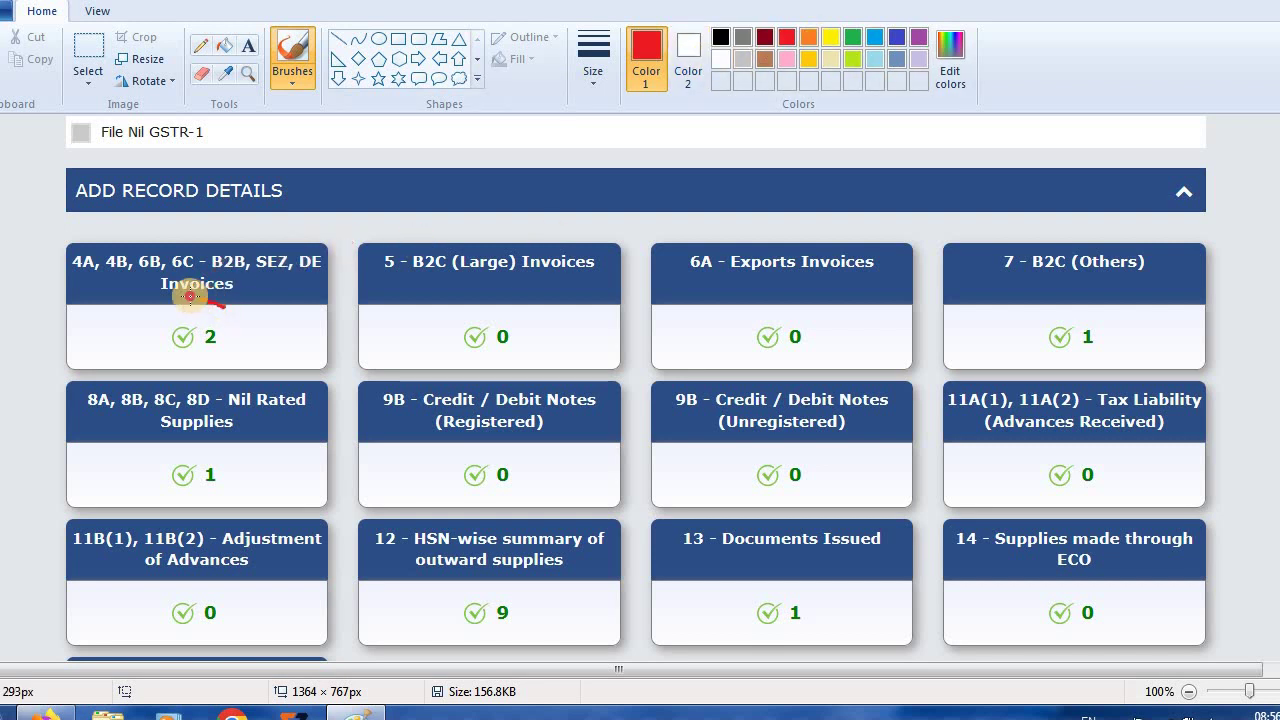
{"action": "left_click_drag", "start_coordinate": [190, 296], "coordinate": [143, 308]}
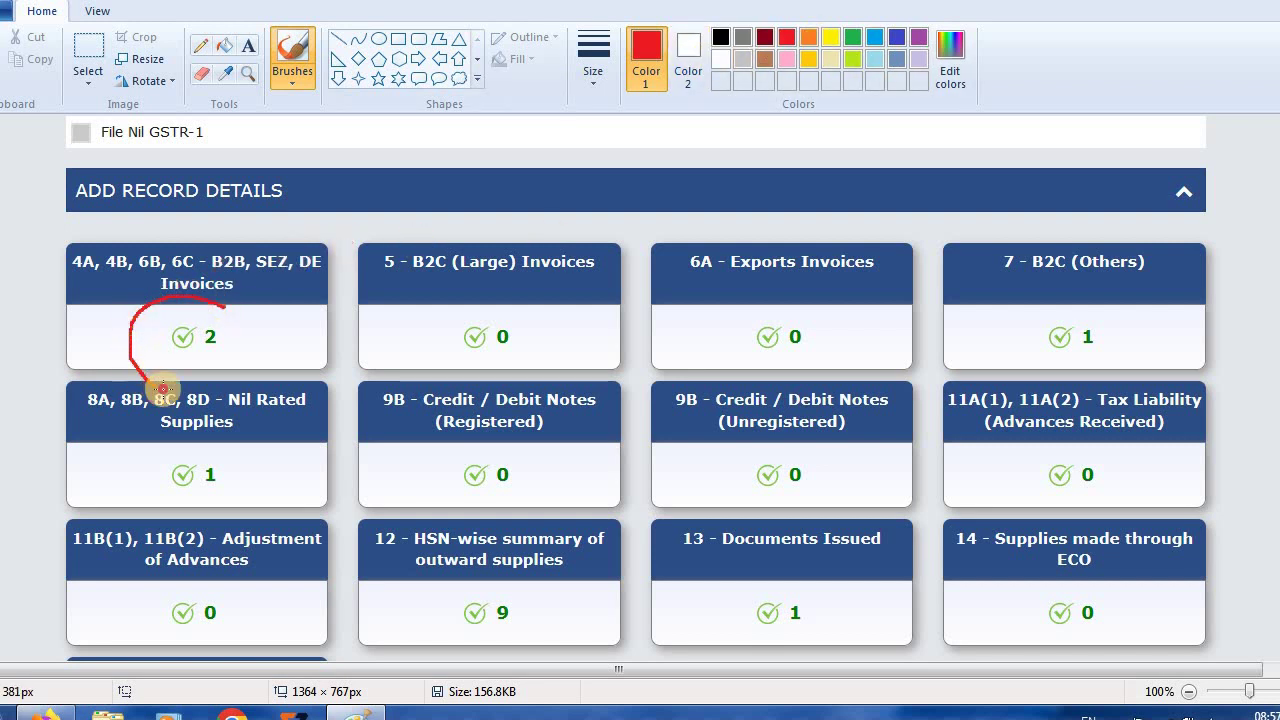
{"action": "mouse_move", "coordinate": [162, 388]}
{"action": "left_mouse_down"}
{"action": "mouse_move", "coordinate": [249, 400]}
{"action": "mouse_move", "coordinate": [272, 368]}
{"action": "mouse_move", "coordinate": [277, 308]}
{"action": "mouse_move", "coordinate": [240, 284]}
{"action": "left_mouse_up"}
{"action": "left_click_drag", "start_coordinate": [178, 349], "coordinate": [262, 362]}
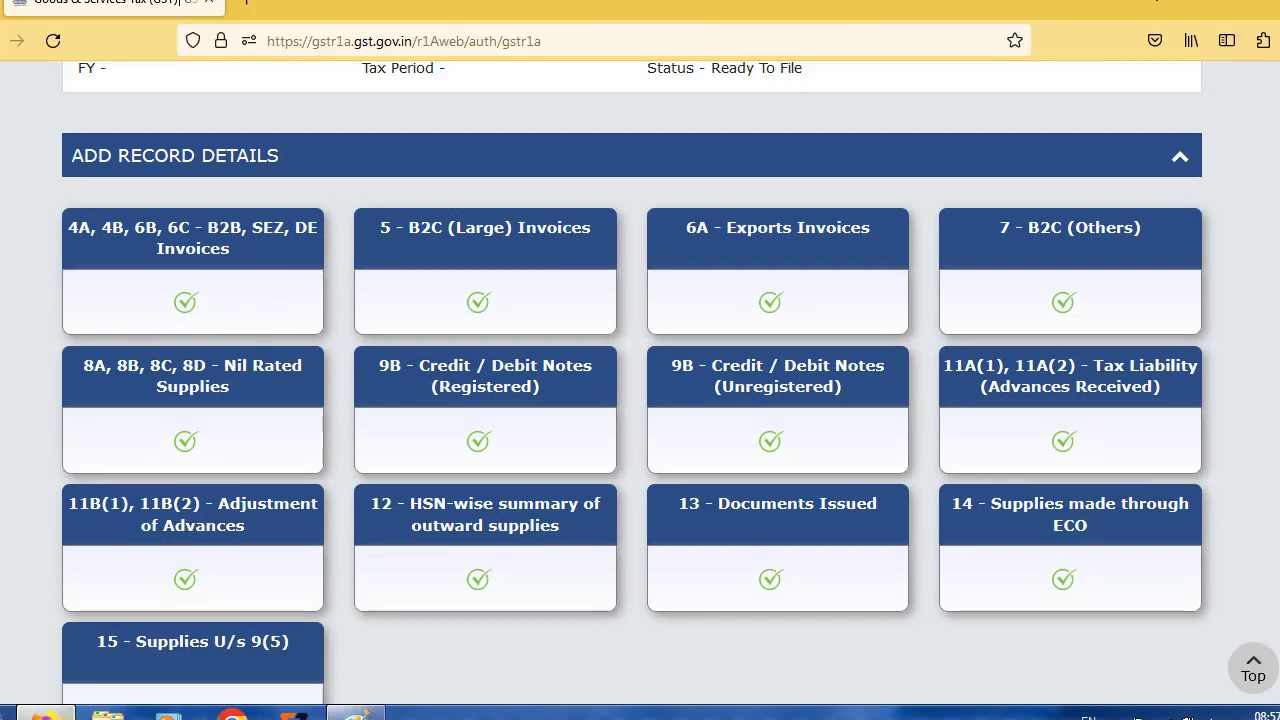
Step: Switch to the GST portal, open the add-invoice form for B2B, SEZ, DE Invoices in GSTR-1A and try to save it
{"action": "scroll", "coordinate": [200, 330], "scroll_direction": "up", "scroll_amount": 1}
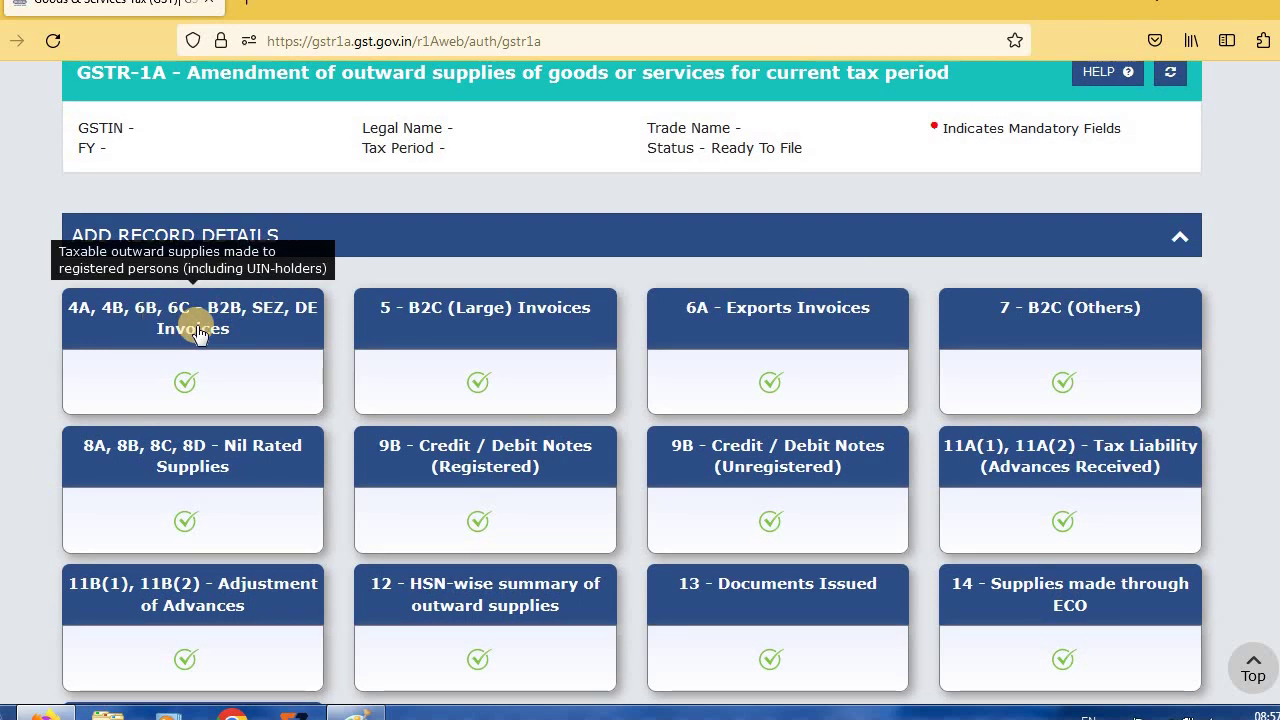
{"action": "left_click", "coordinate": [215, 342]}
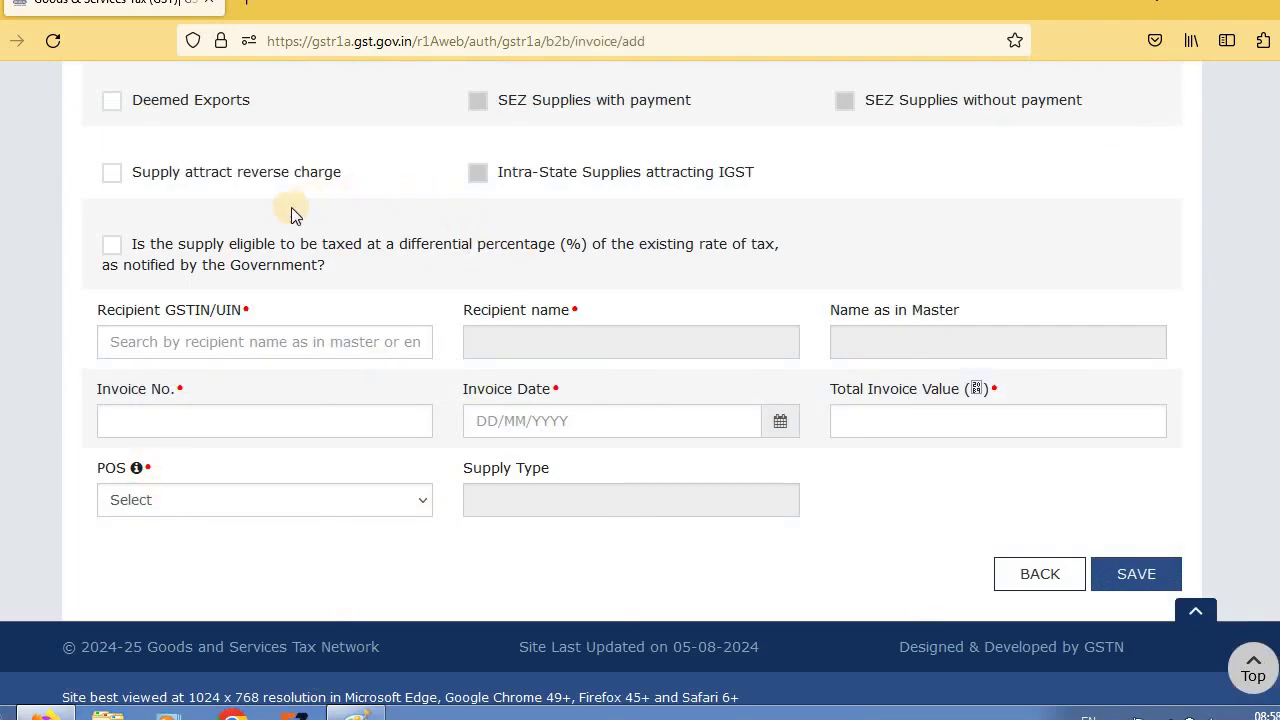
{"action": "left_click", "coordinate": [1136, 571]}
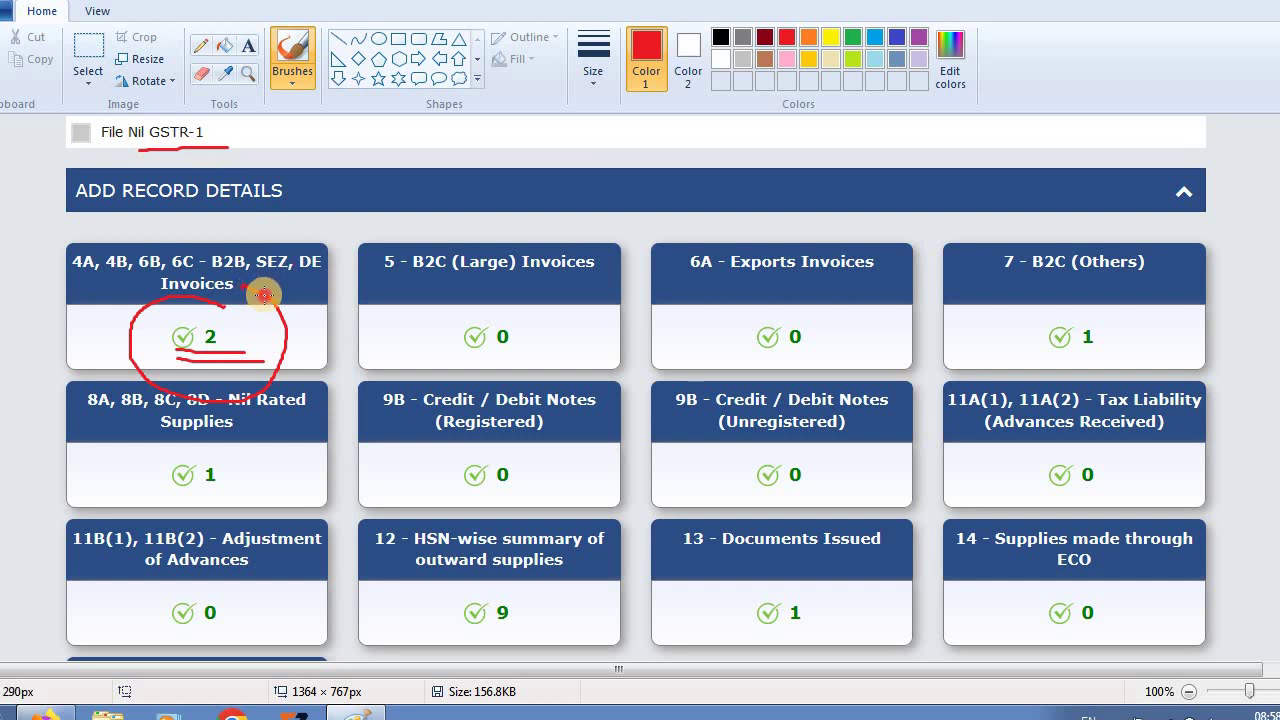
Step: Finish the red mark around the B2B, SEZ, DE Invoices count, and open 9A - Amended B2B Invoices in GSTR-1A on the GST portal
{"action": "mouse_move", "coordinate": [264, 295]}
{"action": "left_mouse_down"}
{"action": "mouse_move", "coordinate": [226, 255]}
{"action": "mouse_move", "coordinate": [178, 255]}
{"action": "mouse_move", "coordinate": [115, 295]}
{"action": "mouse_move", "coordinate": [106, 333]}
{"action": "mouse_move", "coordinate": [132, 378]}
{"action": "mouse_move", "coordinate": [238, 390]}
{"action": "mouse_move", "coordinate": [265, 330]}
{"action": "left_mouse_up"}
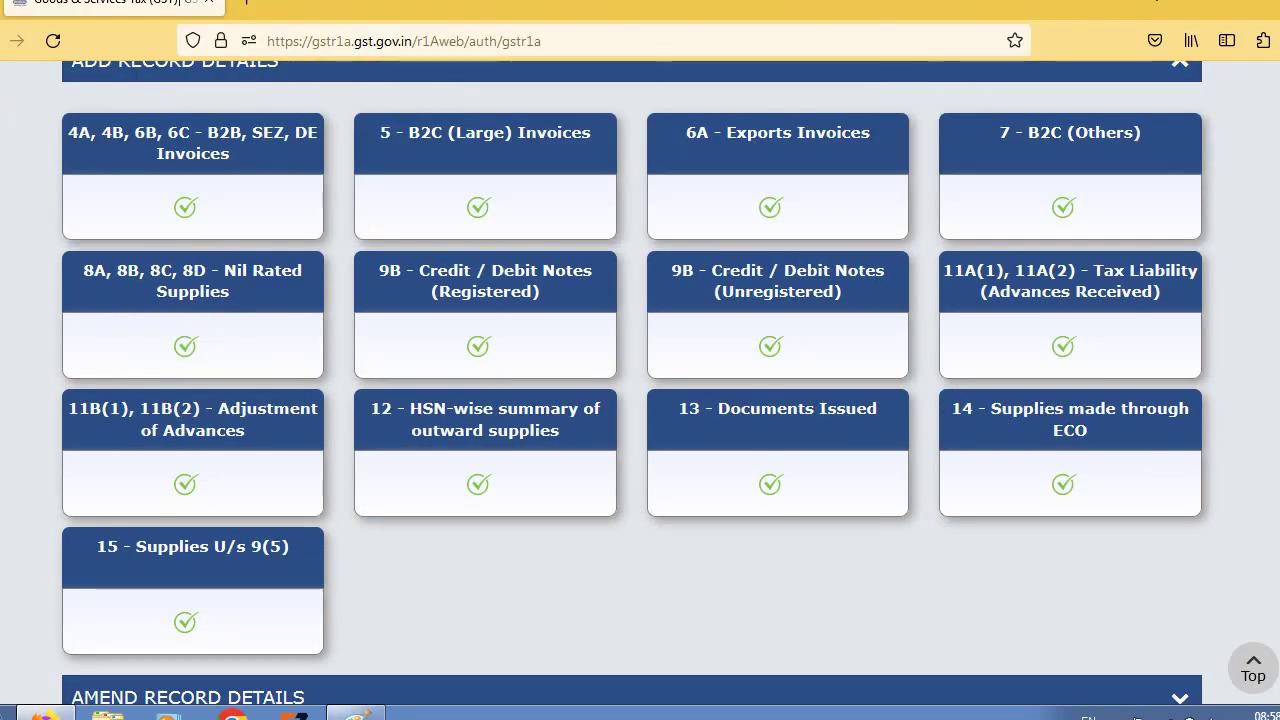
{"action": "scroll", "coordinate": [640, 380], "scroll_direction": "down", "scroll_amount": 3}
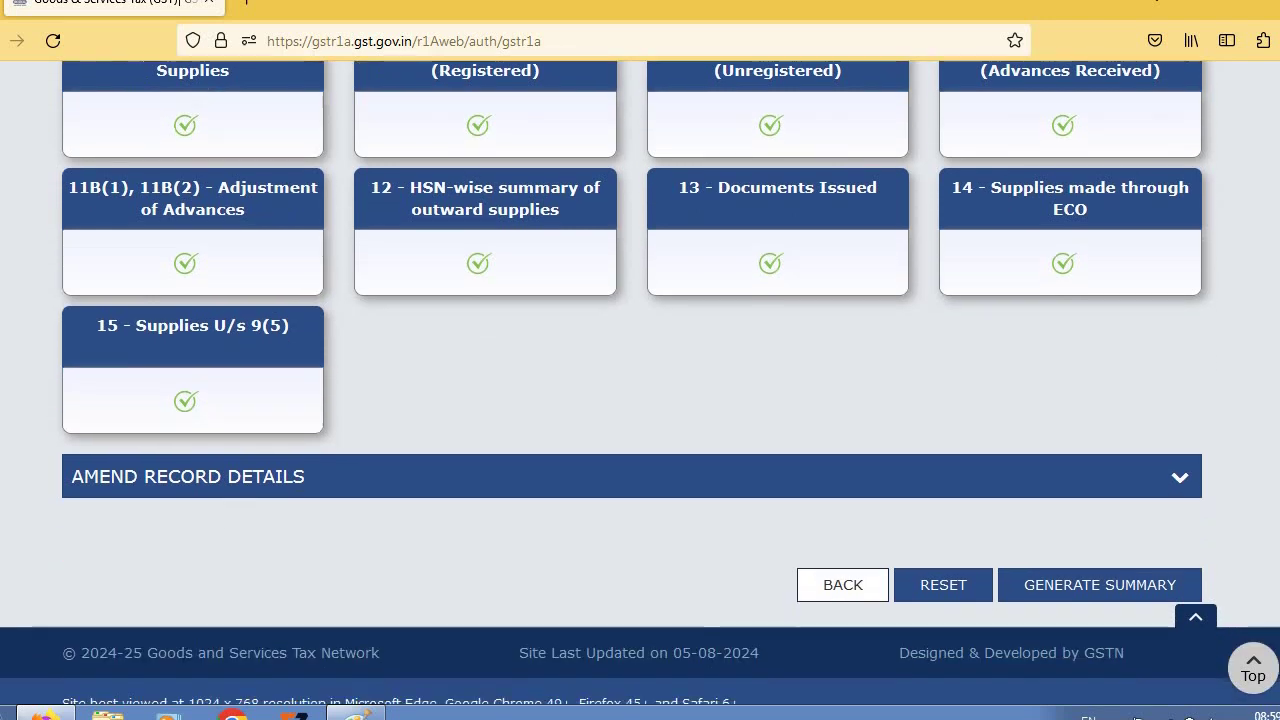
{"action": "left_click", "coordinate": [1089, 481]}
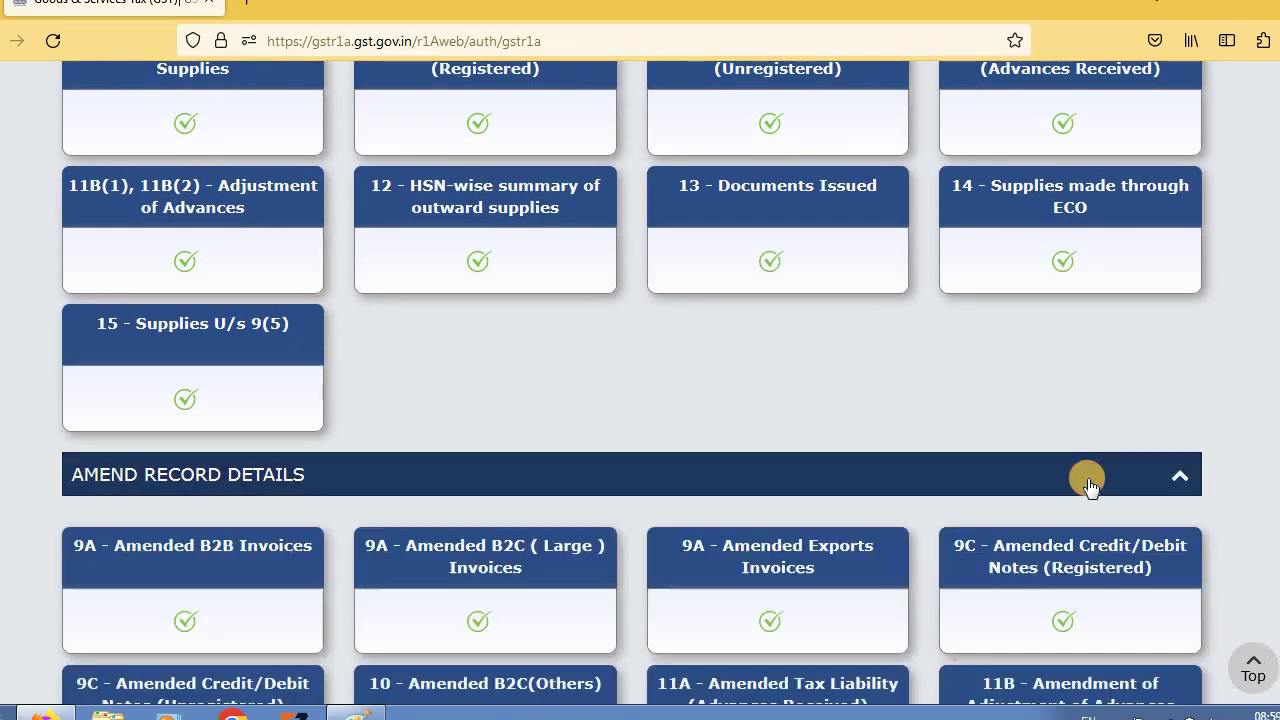
{"action": "scroll", "coordinate": [640, 400], "scroll_direction": "down", "scroll_amount": 3}
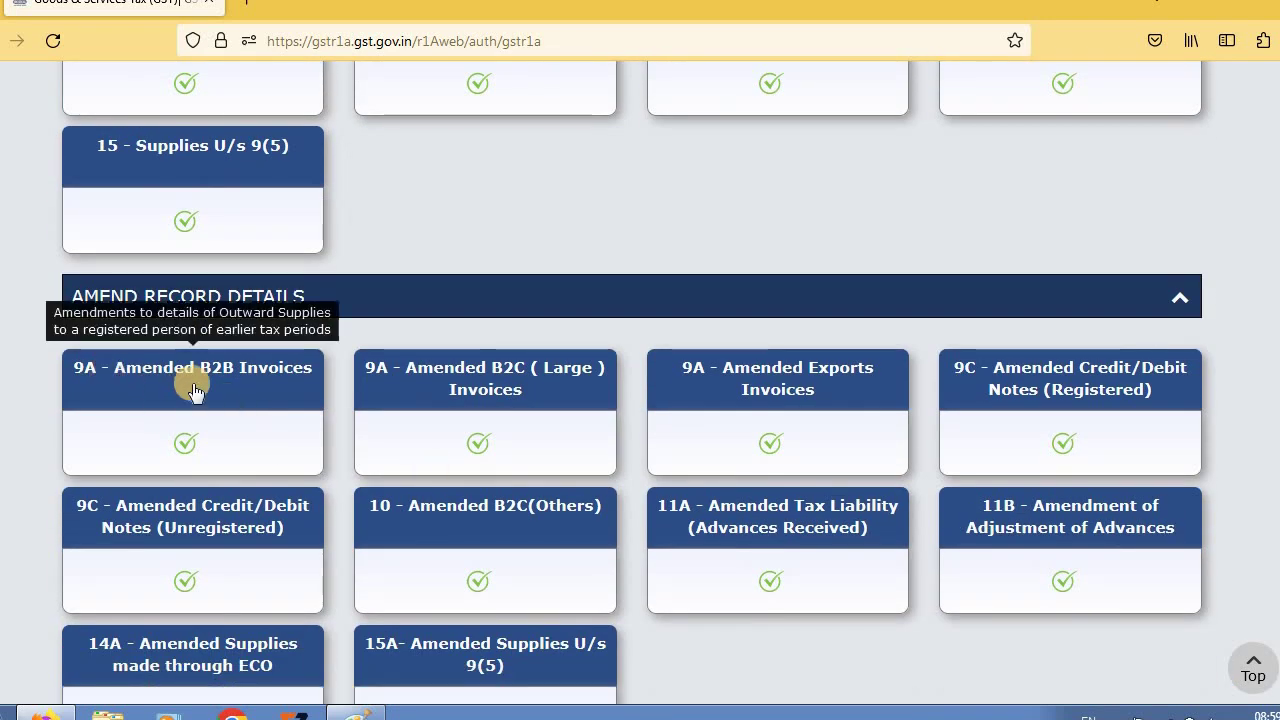
{"action": "left_click", "coordinate": [196, 391]}
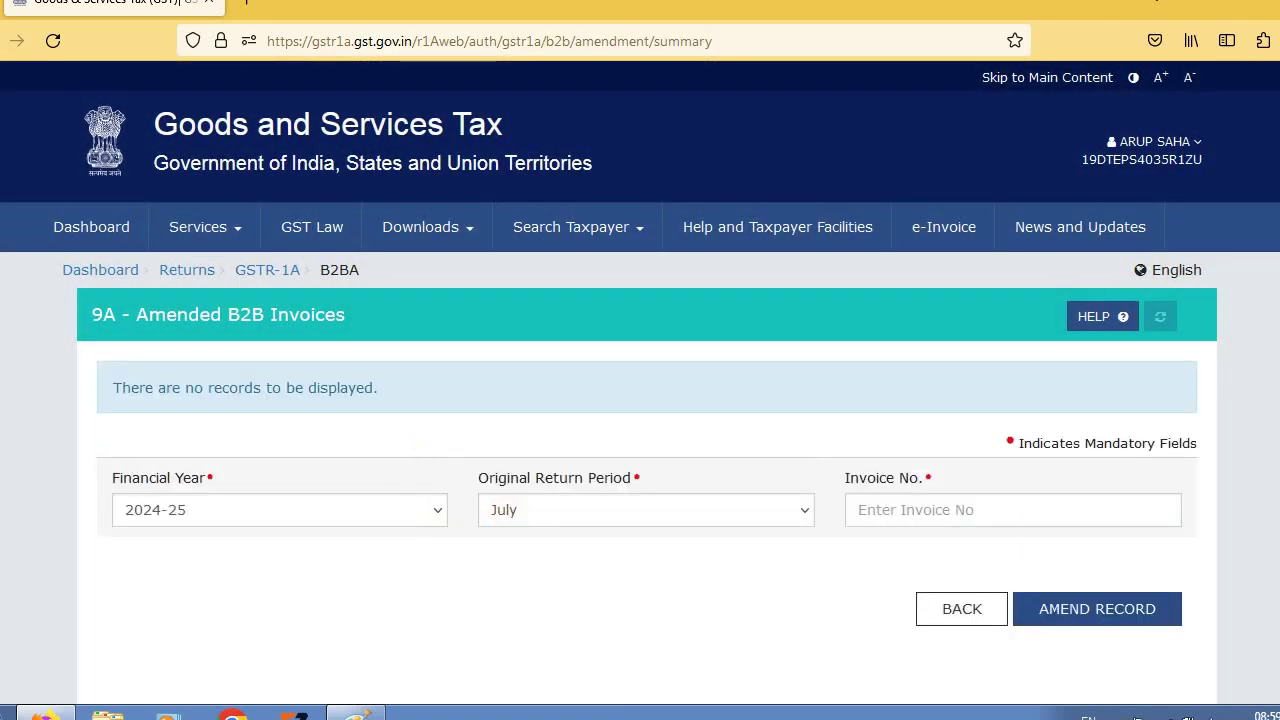
Step: Open the amendment form for a July 2024-25 B2B invoice by its invoice number and review its details down to the 18% row
{"action": "scroll", "coordinate": [194, 300], "scroll_direction": "down", "scroll_amount": 2}
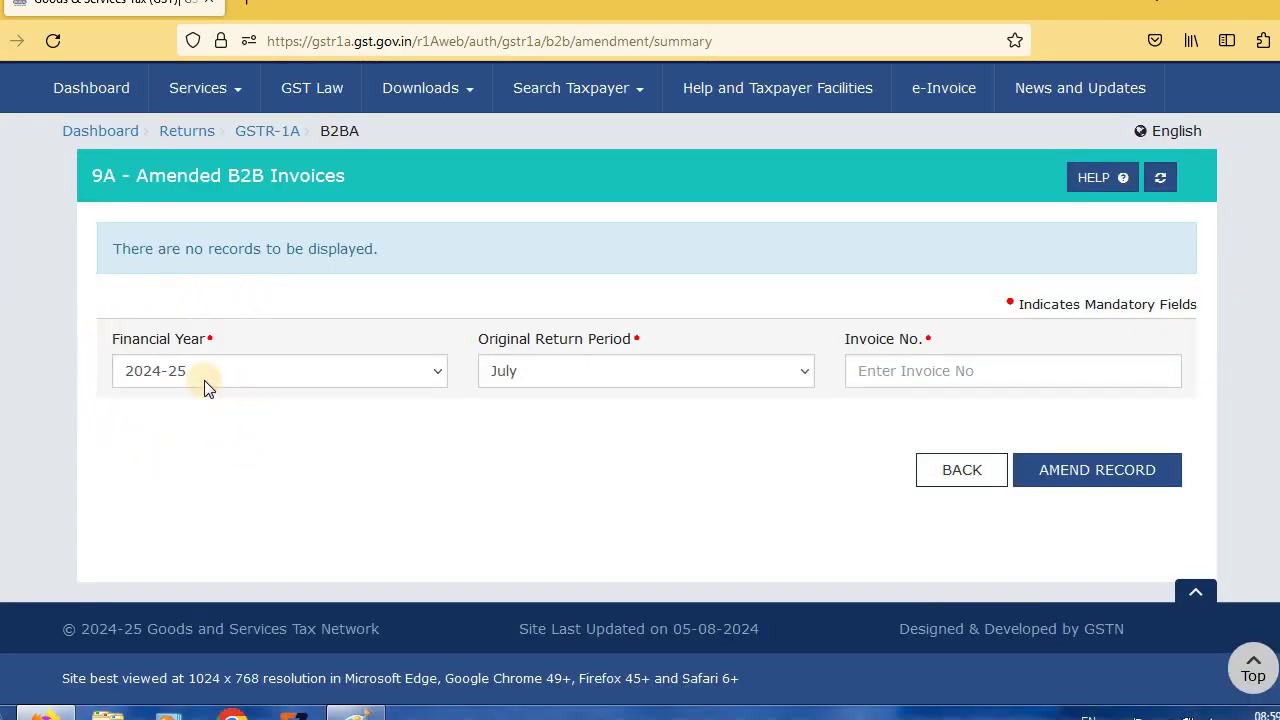
{"action": "left_click", "coordinate": [594, 371]}
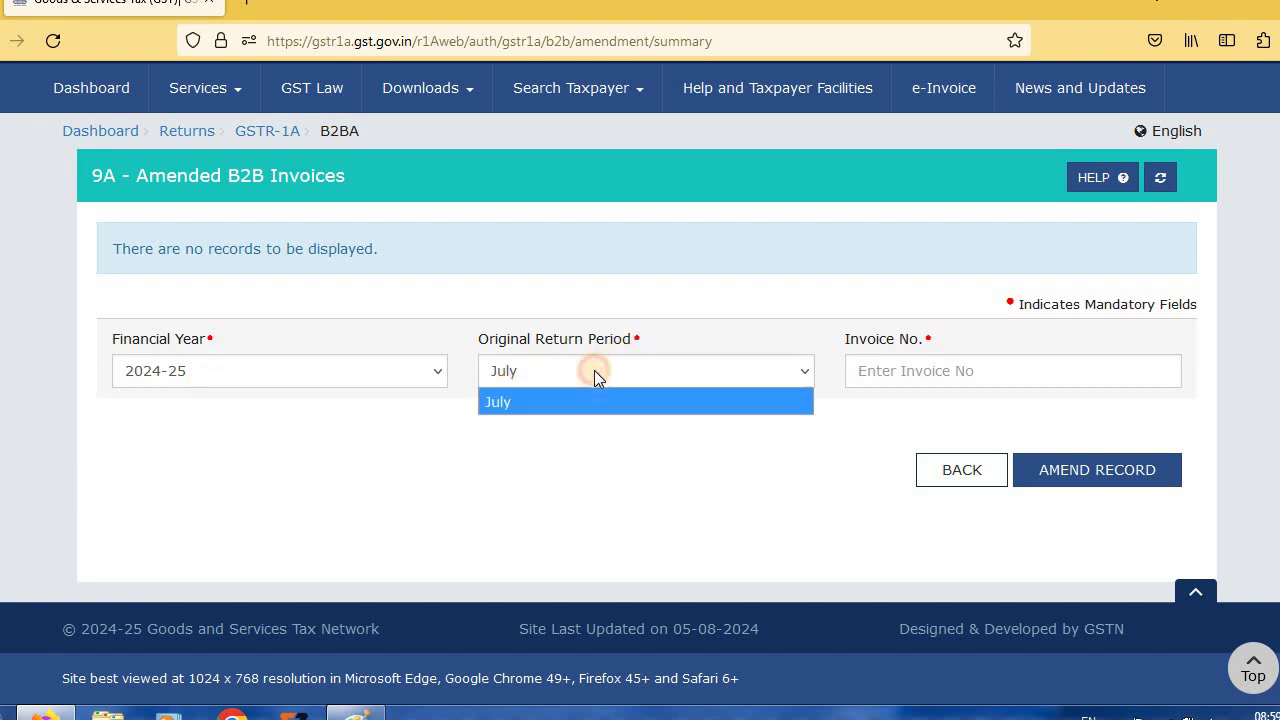
{"action": "left_click", "coordinate": [548, 401]}
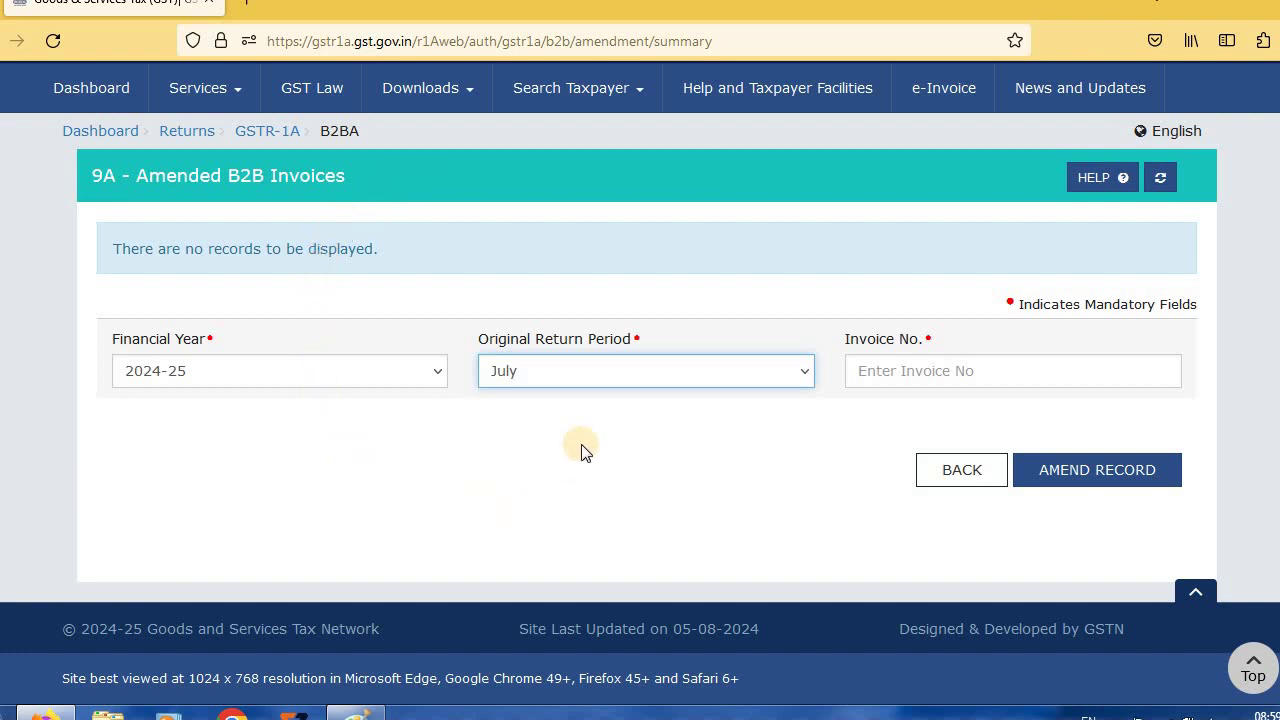
{"action": "left_click", "coordinate": [883, 371]}
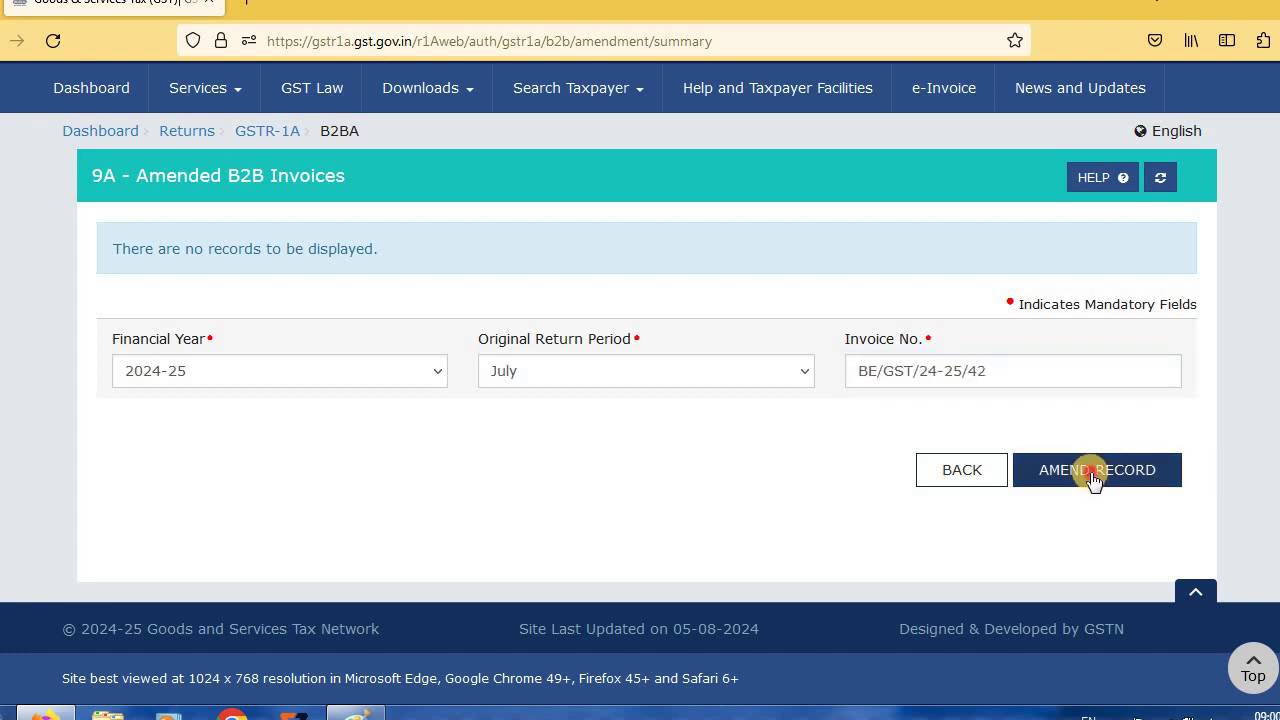
{"action": "left_click", "coordinate": [1093, 478]}
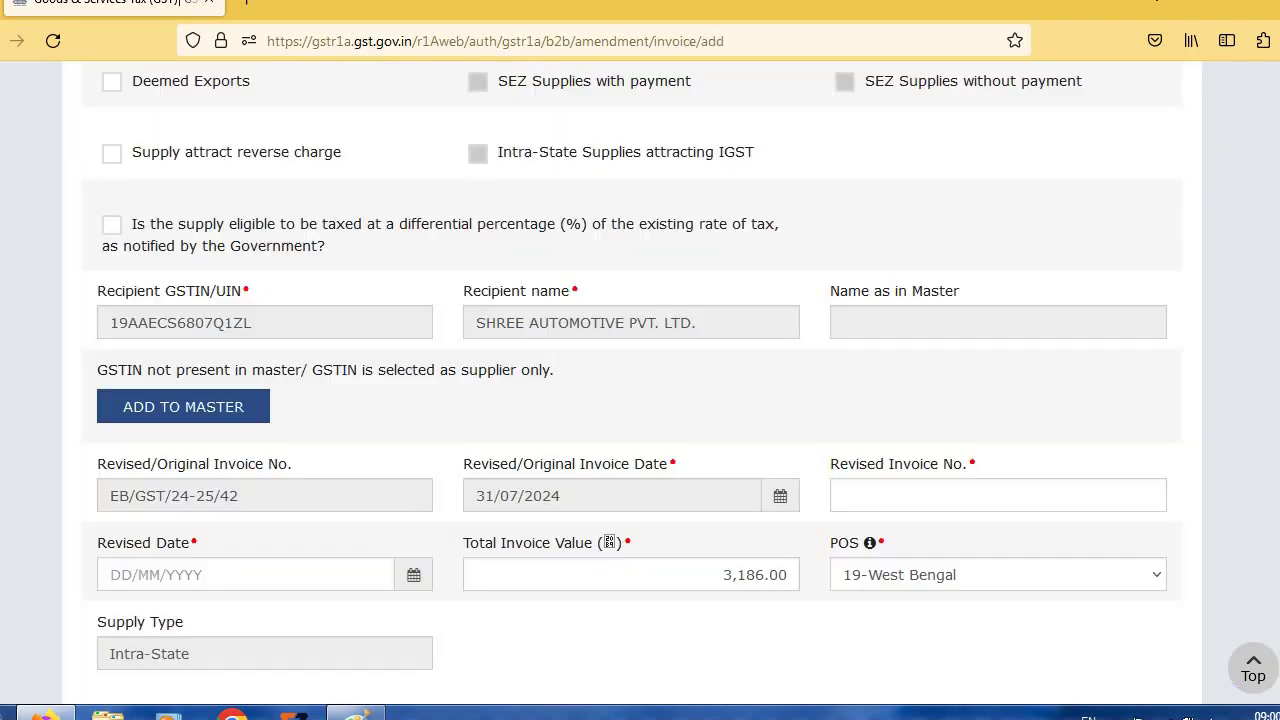
{"action": "scroll", "coordinate": [640, 380], "scroll_direction": "down", "scroll_amount": 5}
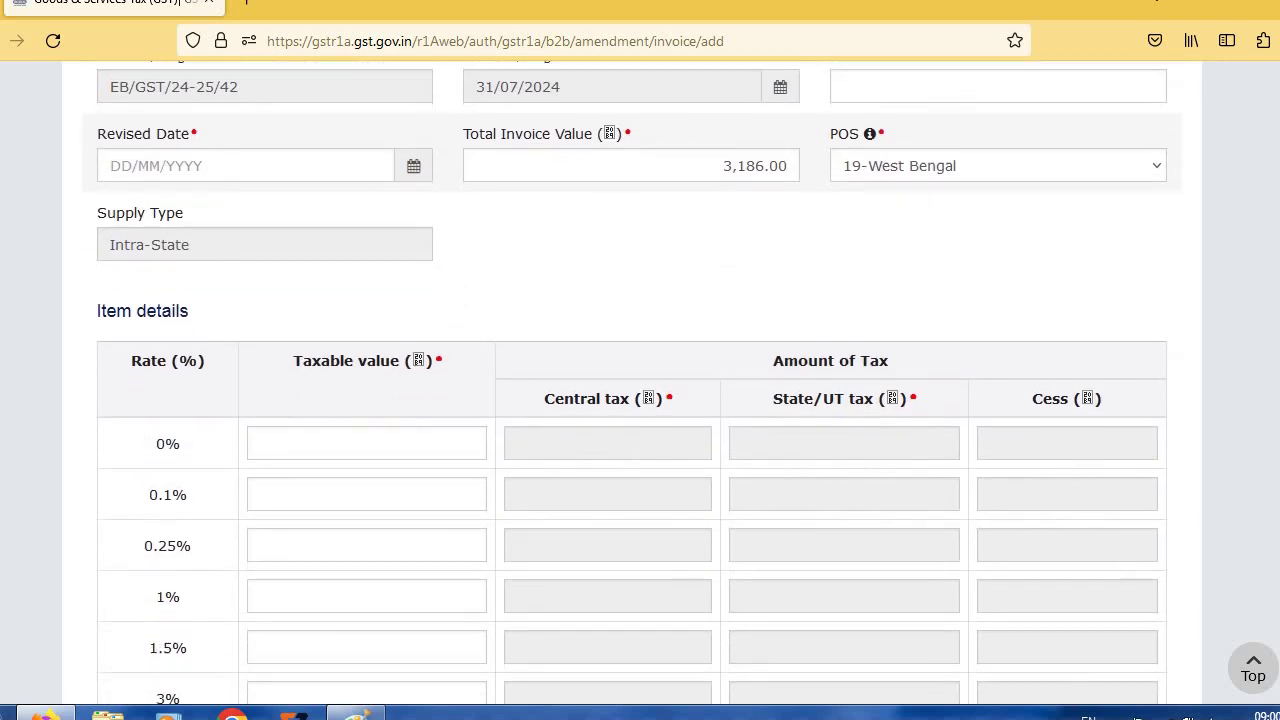
{"action": "scroll", "coordinate": [640, 380], "scroll_direction": "down", "scroll_amount": 3}
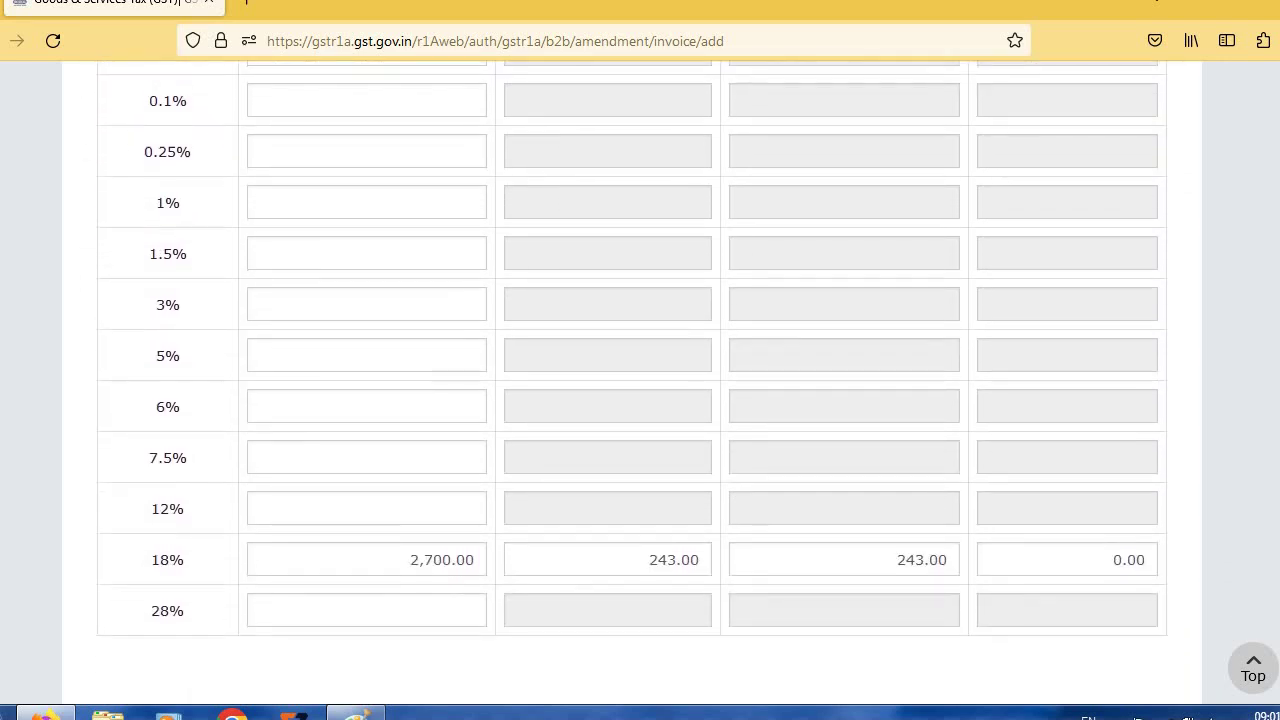
{"action": "scroll", "coordinate": [640, 380], "scroll_direction": "down", "scroll_amount": 1}
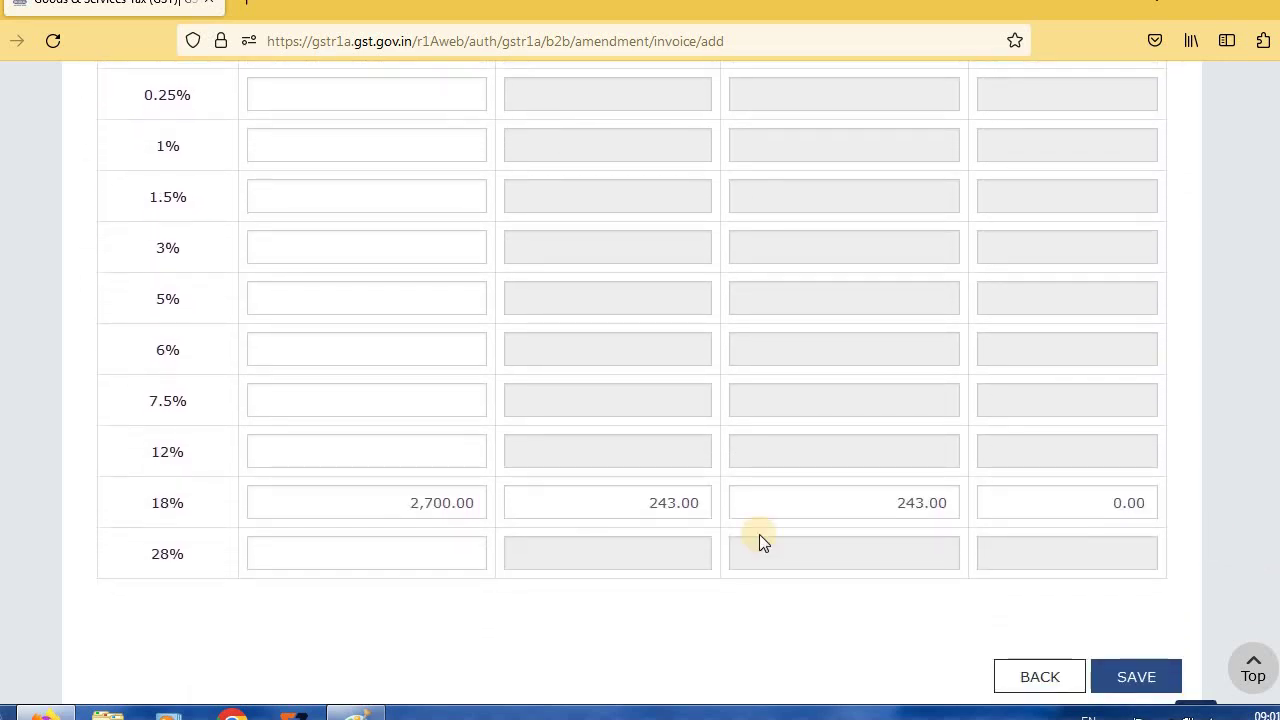
{"action": "left_click_drag", "start_coordinate": [395, 503], "coordinate": [468, 505]}
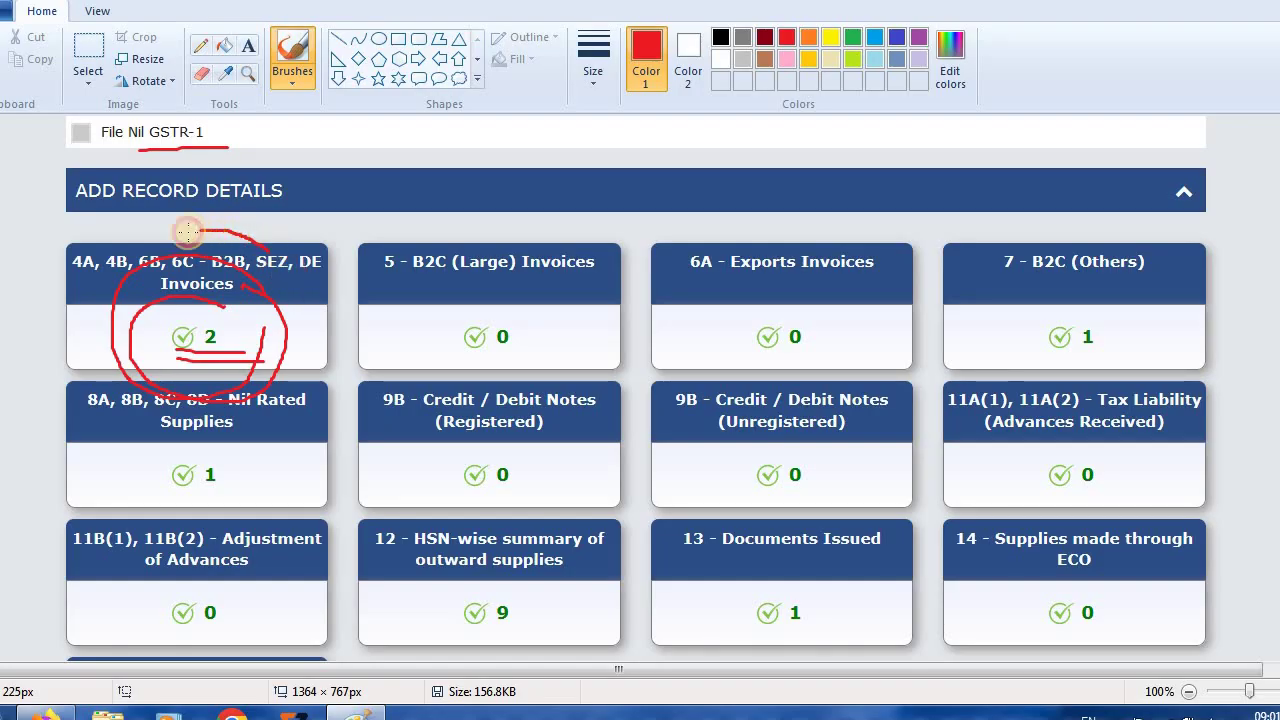
Step: Add another red circle around the B2B, SEZ, DE Invoices tile in Paint, and expand Amend Record Details on the GST portal
{"action": "mouse_move", "coordinate": [188, 232]}
{"action": "left_mouse_down"}
{"action": "mouse_move", "coordinate": [120, 286]}
{"action": "mouse_move", "coordinate": [125, 355]}
{"action": "mouse_move", "coordinate": [168, 404]}
{"action": "mouse_move", "coordinate": [287, 396]}
{"action": "mouse_move", "coordinate": [312, 302]}
{"action": "mouse_move", "coordinate": [300, 270]}
{"action": "left_mouse_up"}
{"action": "left_click", "coordinate": [45, 712]}
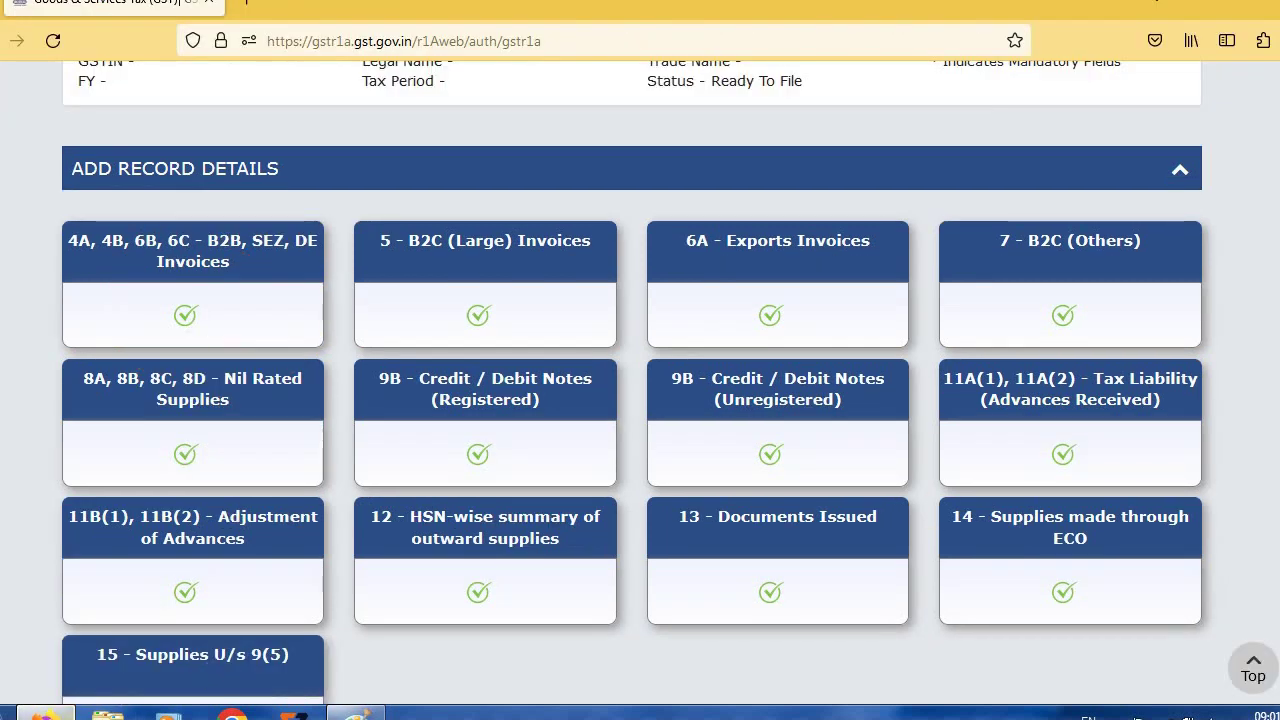
{"action": "scroll", "coordinate": [537, 534], "scroll_direction": "down", "scroll_amount": 5}
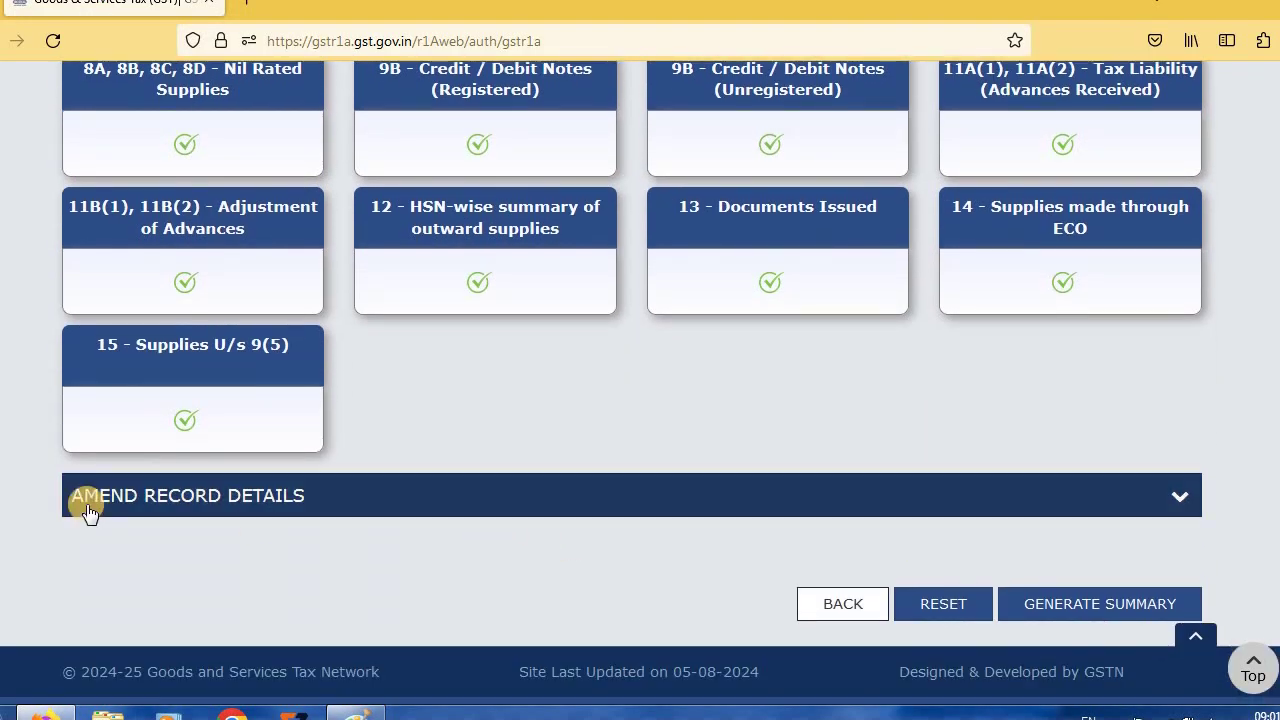
{"action": "left_click", "coordinate": [357, 514]}
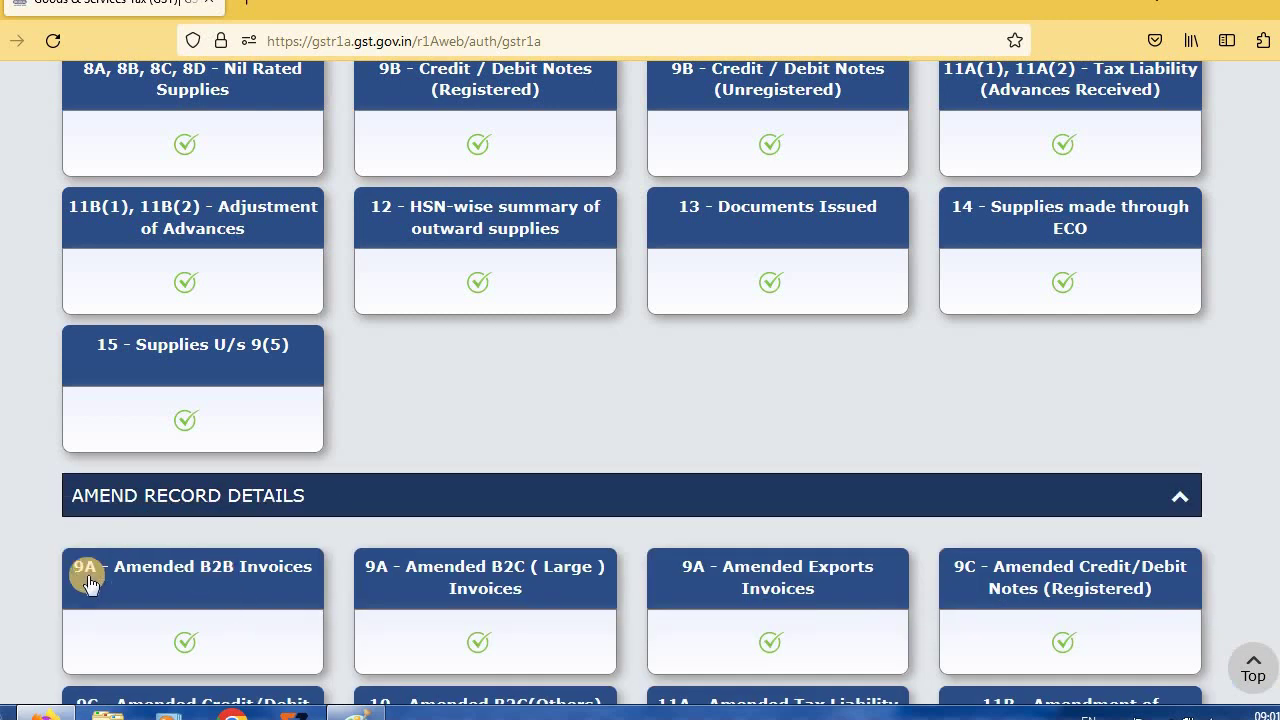
{"action": "scroll", "coordinate": [1276, 420], "scroll_direction": "up", "scroll_amount": 3}
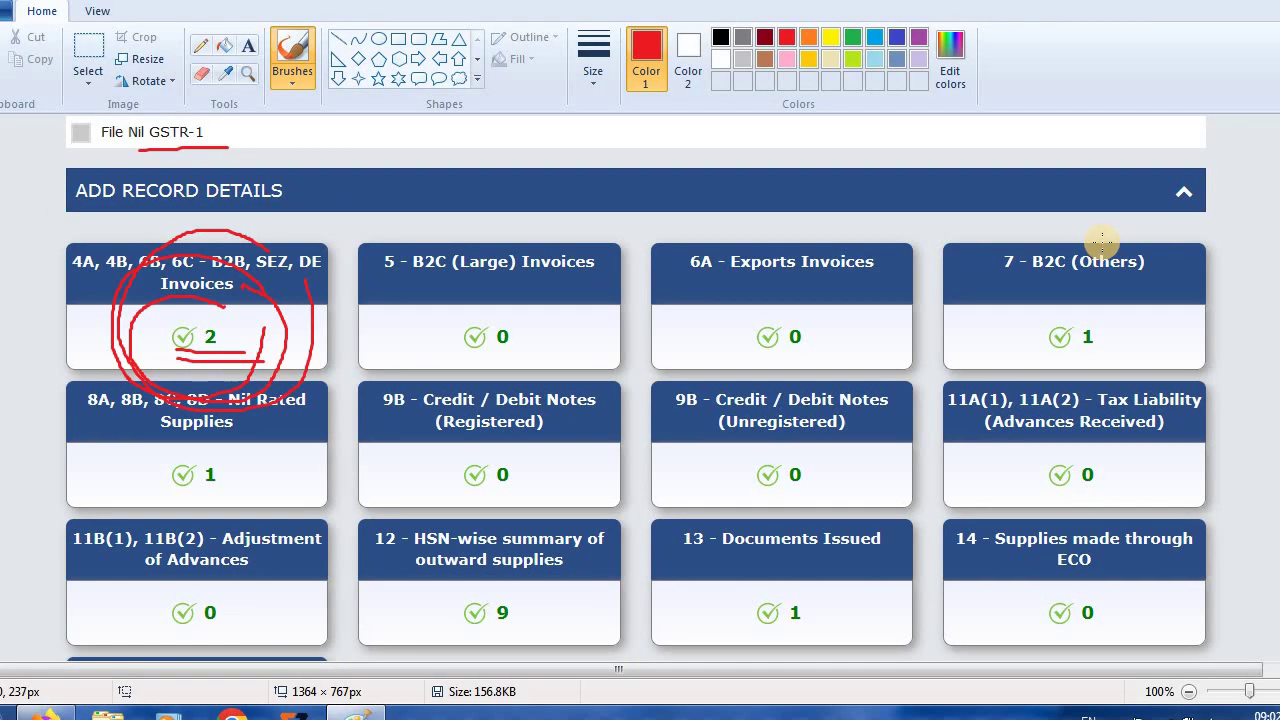
Step: Switch to Paint and draw a red circle around the 7 - B2C (Others) tile with an arrow inside it
{"action": "left_click_drag", "start_coordinate": [1094, 236], "coordinate": [1072, 221]}
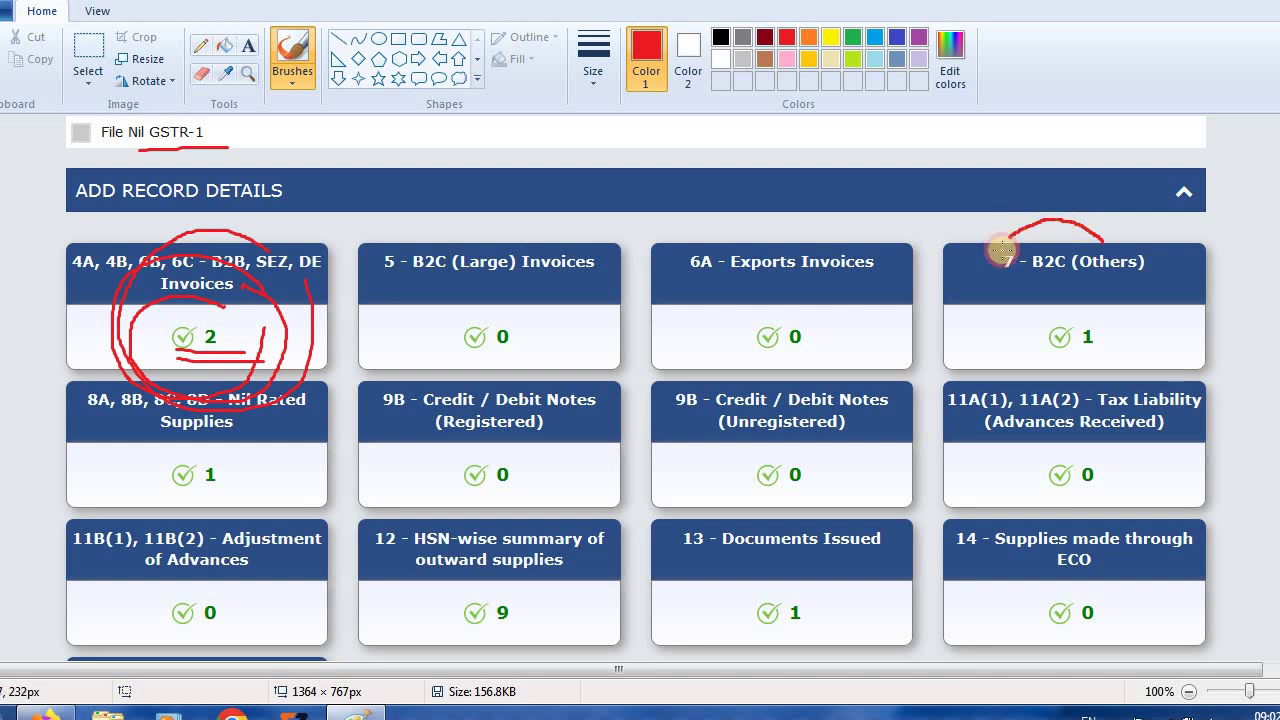
{"action": "mouse_move", "coordinate": [1001, 250]}
{"action": "left_mouse_down"}
{"action": "mouse_move", "coordinate": [997, 334]}
{"action": "mouse_move", "coordinate": [1035, 382]}
{"action": "mouse_move", "coordinate": [1123, 384]}
{"action": "mouse_move", "coordinate": [1146, 303]}
{"action": "mouse_move", "coordinate": [1100, 240]}
{"action": "left_mouse_up"}
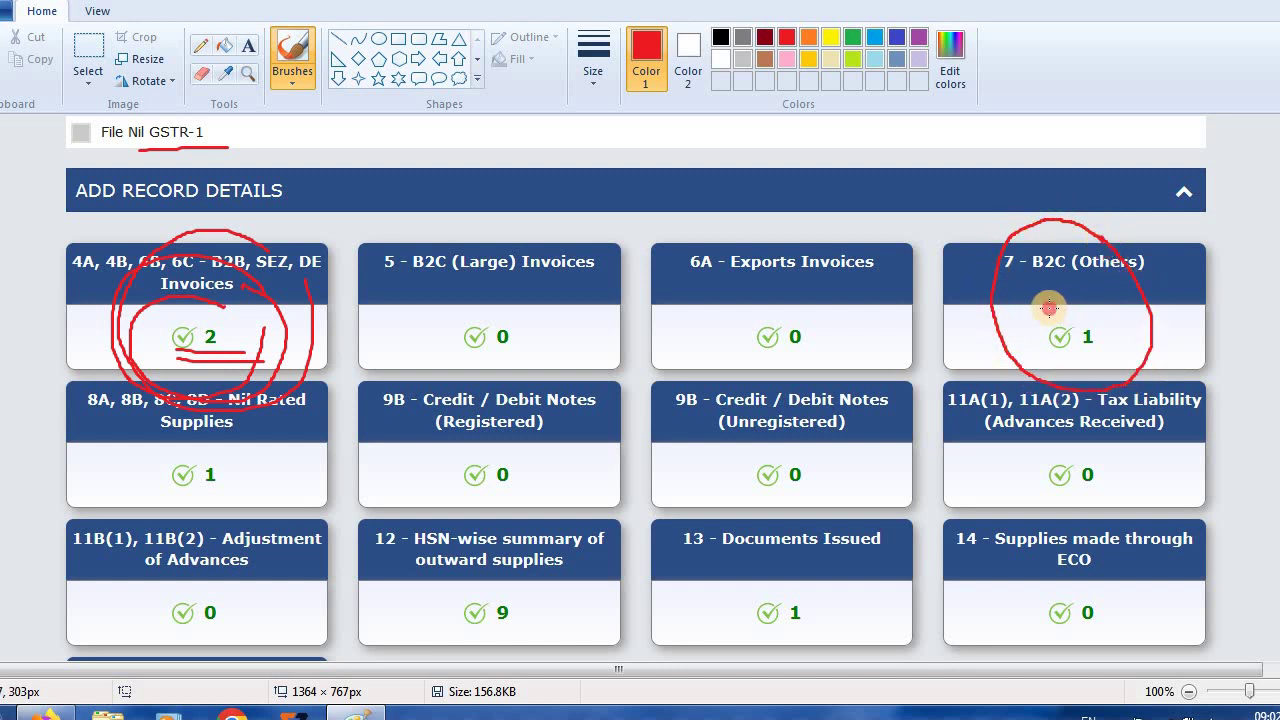
{"action": "mouse_move", "coordinate": [1048, 309]}
{"action": "left_mouse_down"}
{"action": "mouse_move", "coordinate": [1123, 316]}
{"action": "mouse_move", "coordinate": [1117, 303]}
{"action": "mouse_move", "coordinate": [1095, 362]}
{"action": "left_mouse_up"}
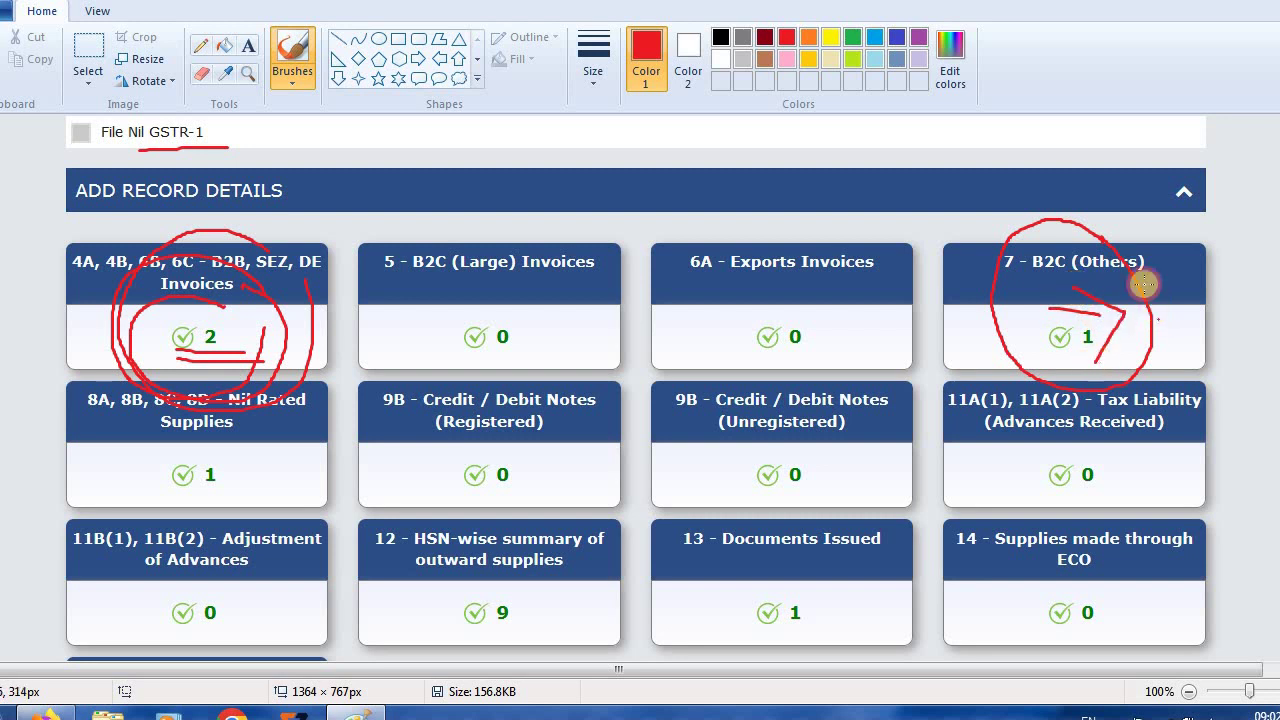
Step: Switch to the GST portal and open 10 - Amended B2C(Others) in the Amend Record Details section
{"action": "left_click", "coordinate": [45, 714]}
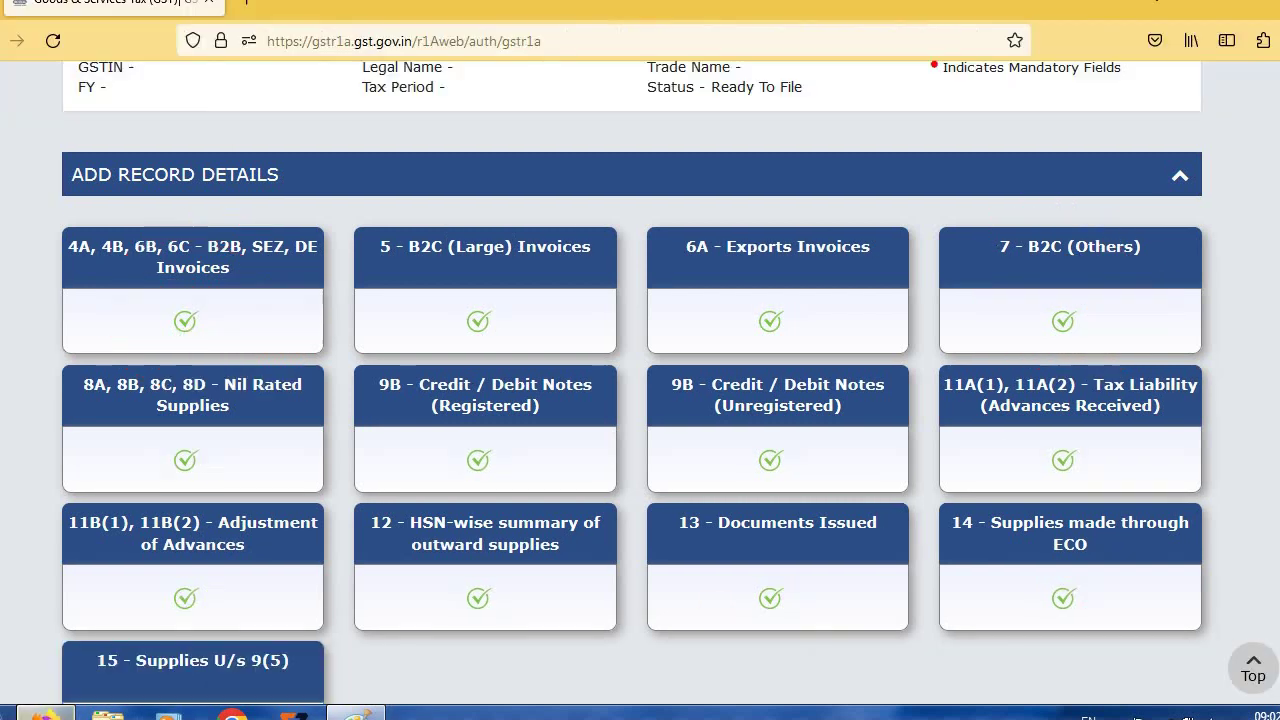
{"action": "scroll", "coordinate": [640, 400], "scroll_direction": "down", "scroll_amount": 5}
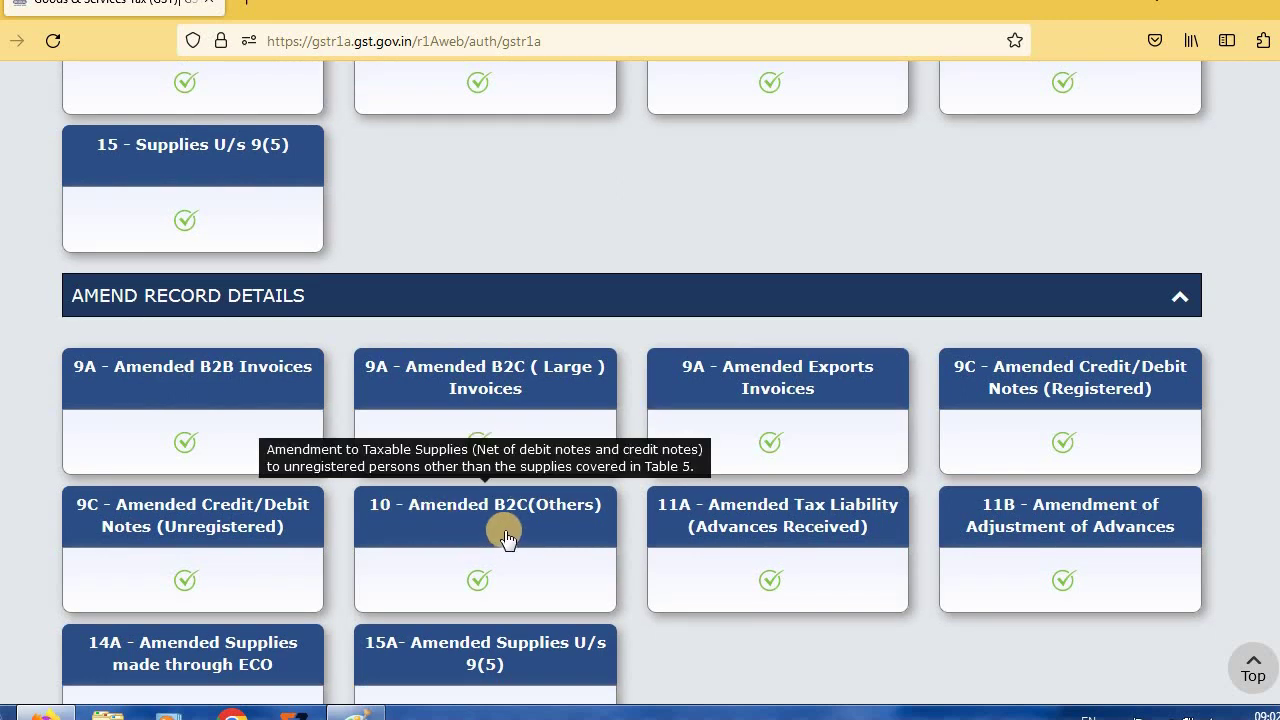
{"action": "left_click", "coordinate": [457, 540]}
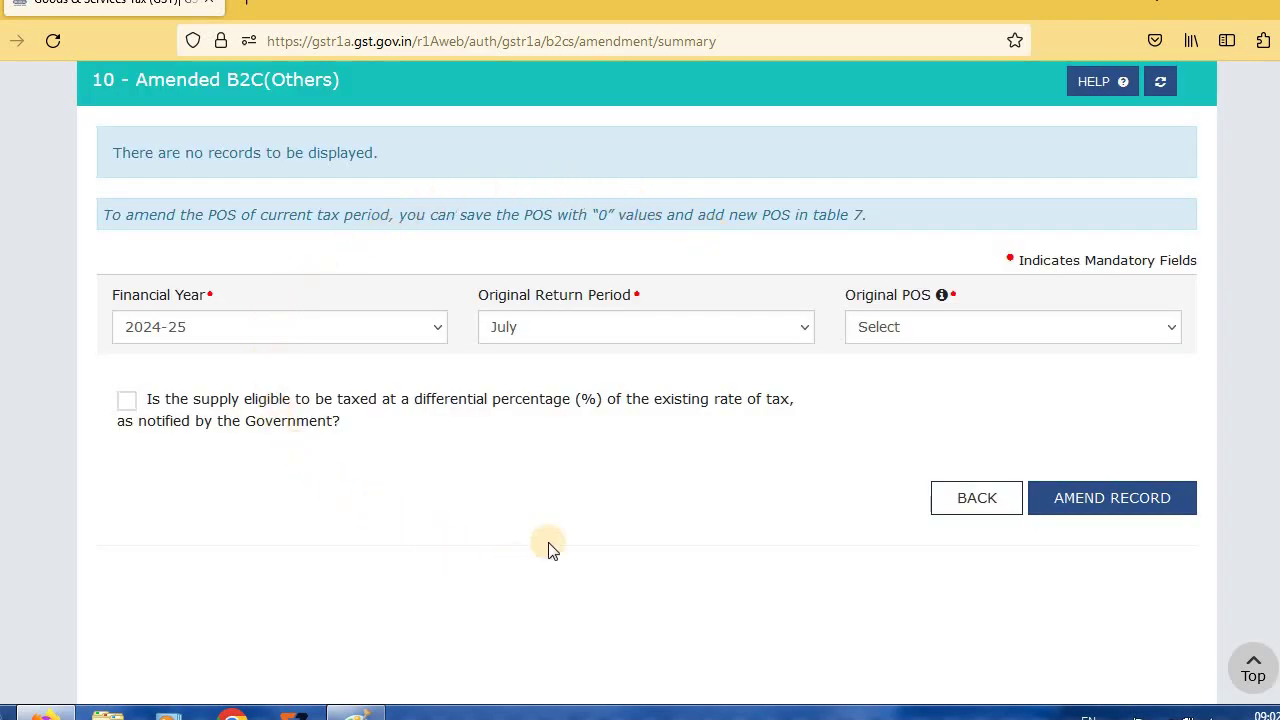
Step: Set the original POS to 19-West Bengal for July 2024-25 and open the B2C (Others) record for amendment
{"action": "left_click", "coordinate": [1031, 328]}
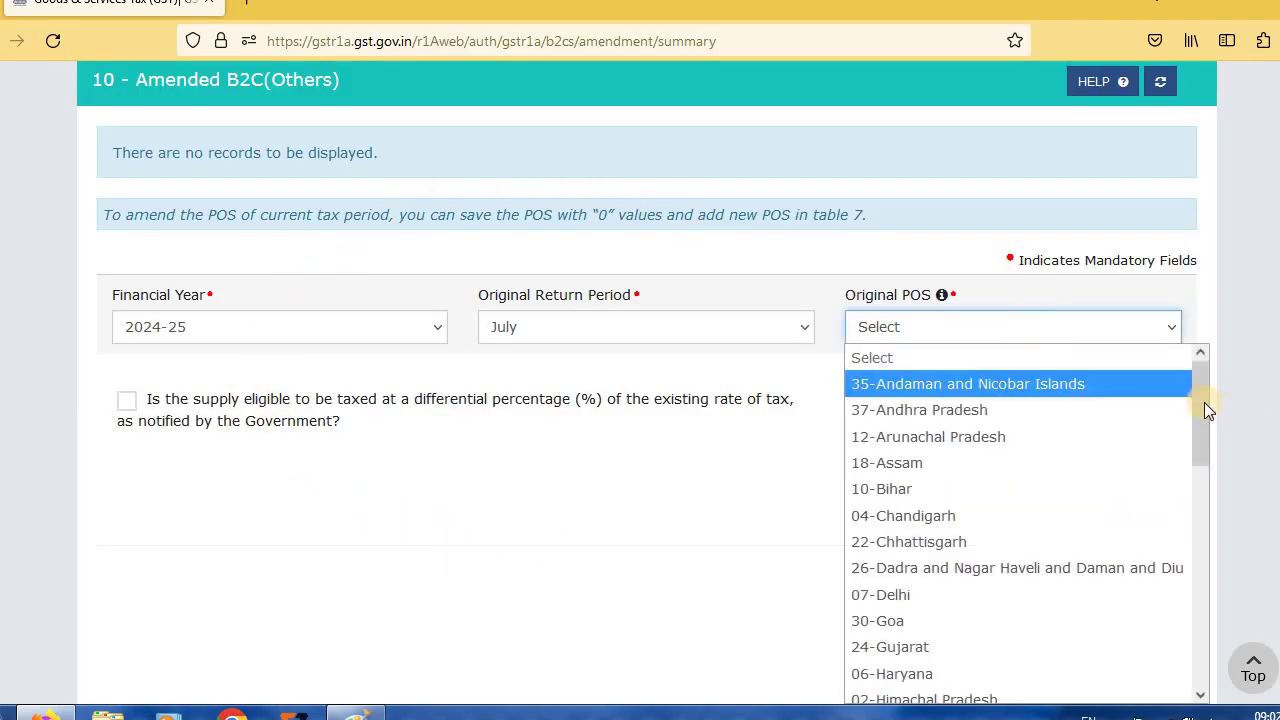
{"action": "left_click_drag", "start_coordinate": [1203, 447], "coordinate": [1200, 662]}
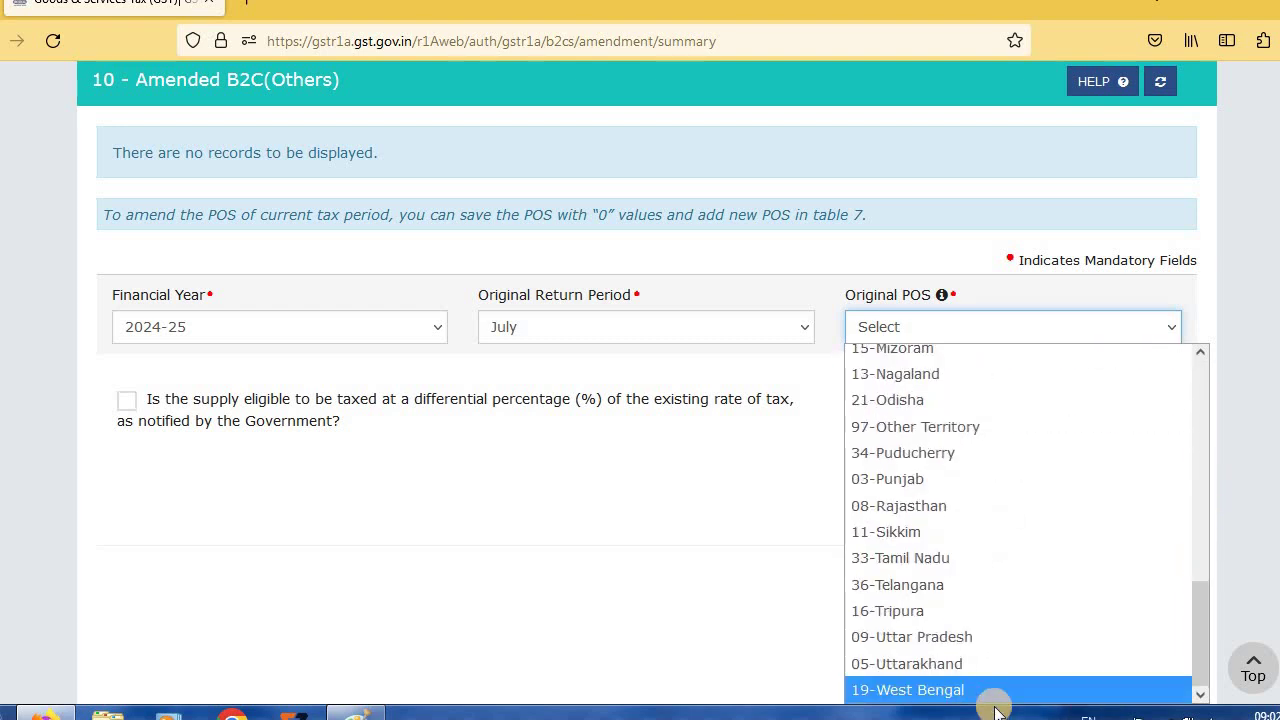
{"action": "left_click", "coordinate": [972, 690]}
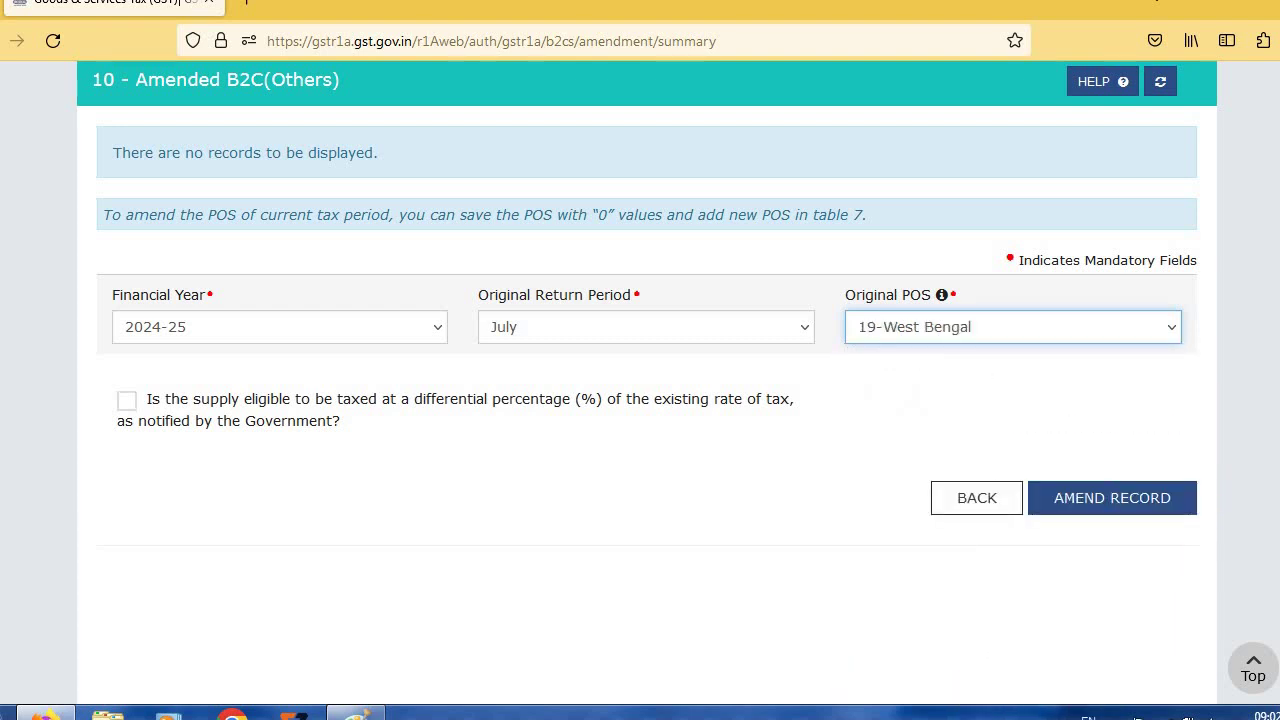
{"action": "scroll", "coordinate": [1105, 416], "scroll_direction": "down", "scroll_amount": 1}
{"action": "left_click", "coordinate": [1106, 422]}
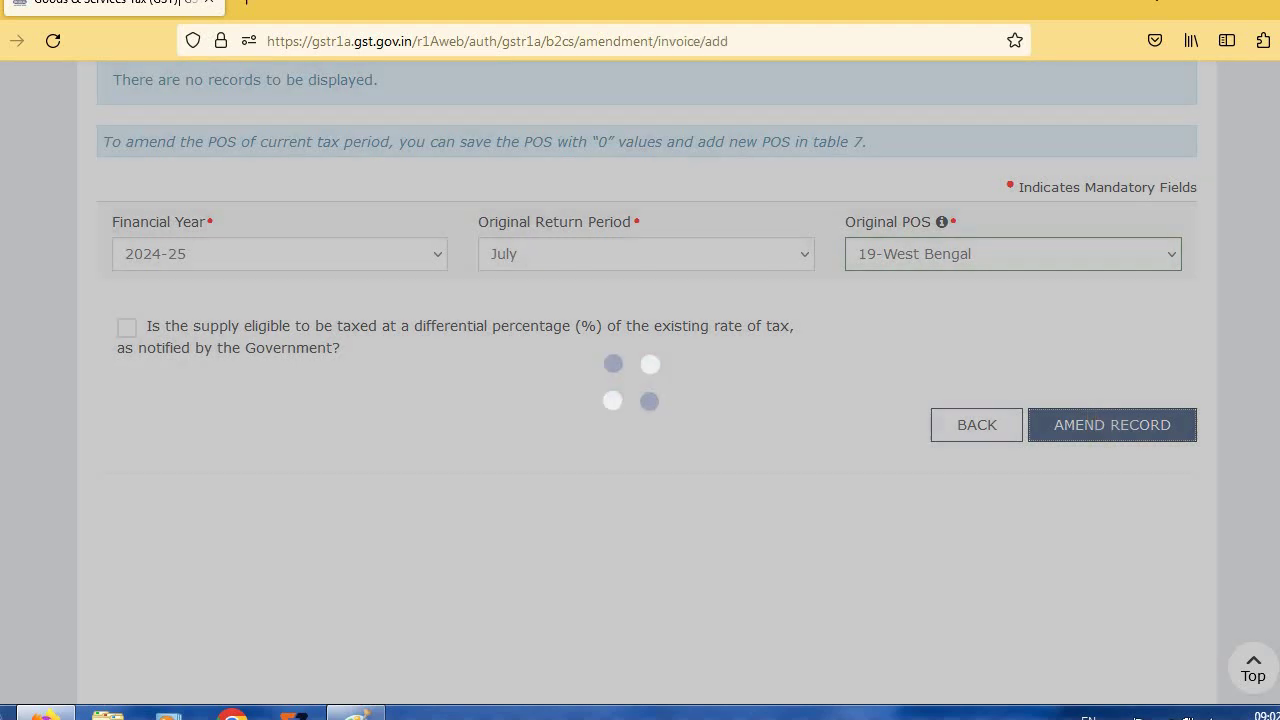
{"action": "scroll", "coordinate": [1106, 422], "scroll_direction": "down", "scroll_amount": 8}
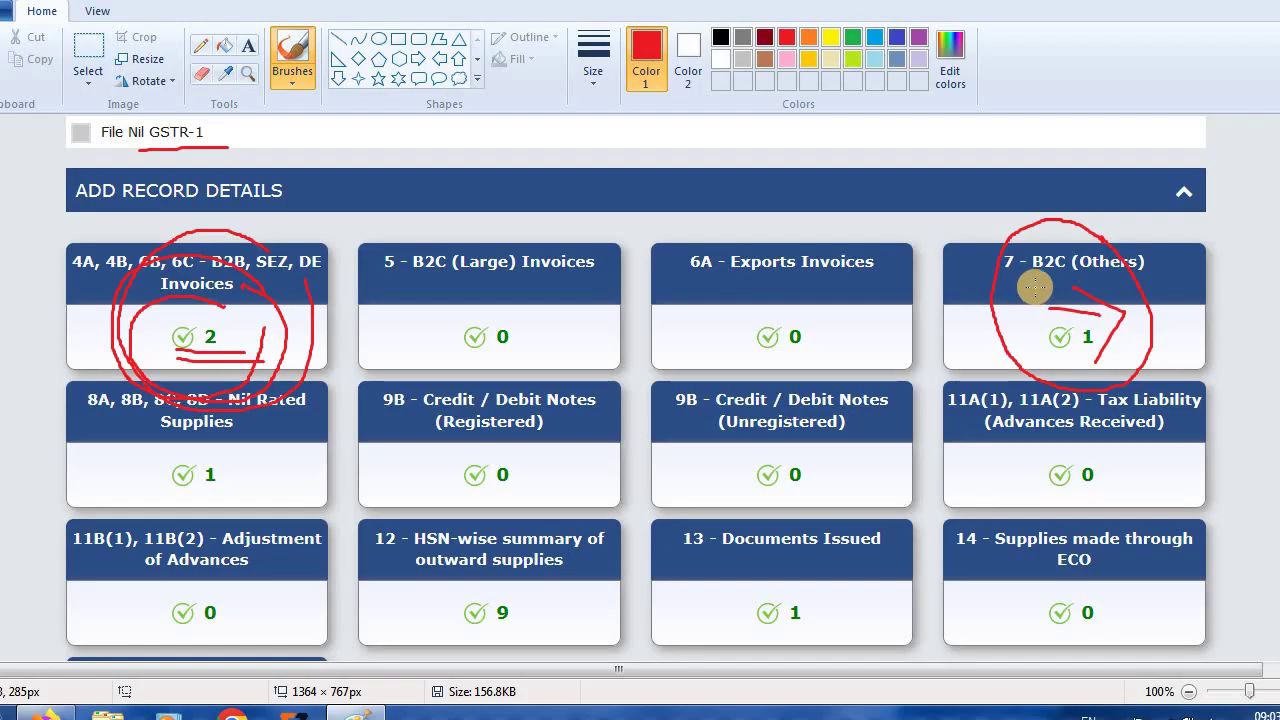
Step: Underline and circle the 7 - B2C (Others) tile again in Paint, and select the same tile in GSTR-1A on the GST portal
{"action": "mouse_move", "coordinate": [1022, 282]}
{"action": "left_mouse_down"}
{"action": "mouse_move", "coordinate": [1180, 265]}
{"action": "mouse_move", "coordinate": [1154, 229]}
{"action": "mouse_move", "coordinate": [1098, 207]}
{"action": "mouse_move", "coordinate": [998, 209]}
{"action": "mouse_move", "coordinate": [980, 266]}
{"action": "mouse_move", "coordinate": [1000, 335]}
{"action": "mouse_move", "coordinate": [1088, 354]}
{"action": "mouse_move", "coordinate": [1176, 338]}
{"action": "left_mouse_up"}
{"action": "left_click", "coordinate": [45, 712]}
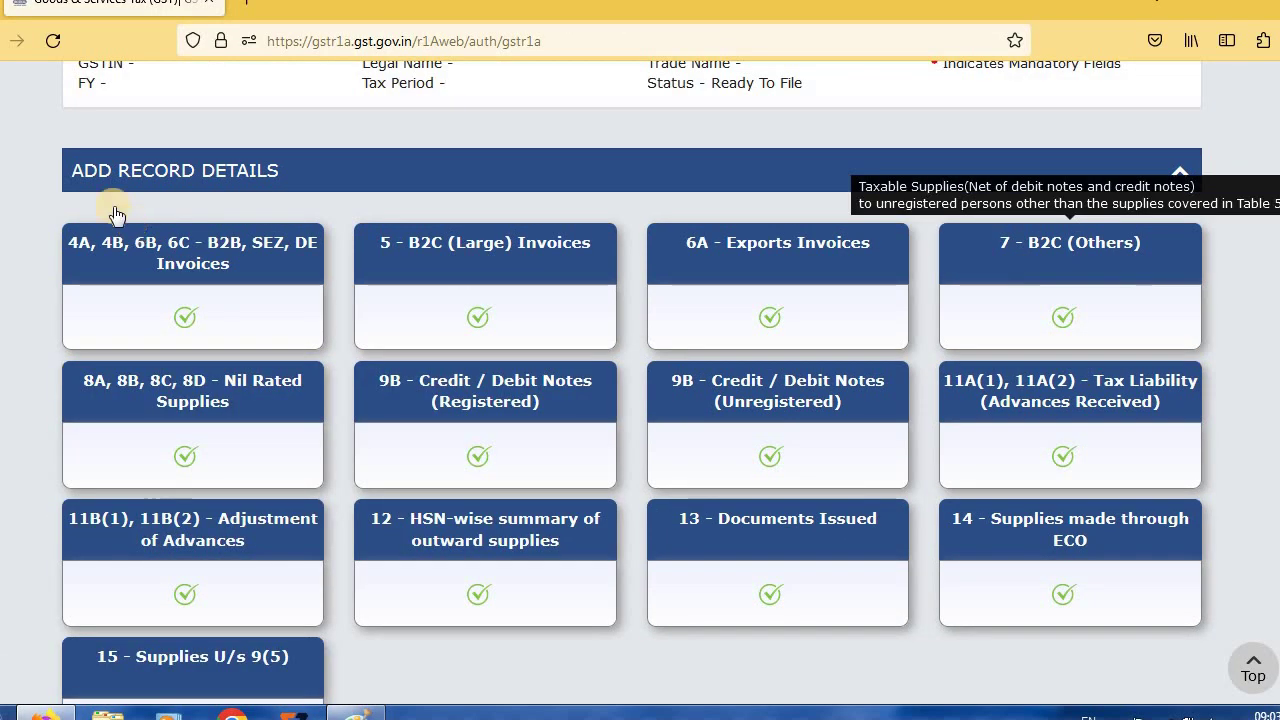
{"action": "left_click", "coordinate": [1067, 248]}
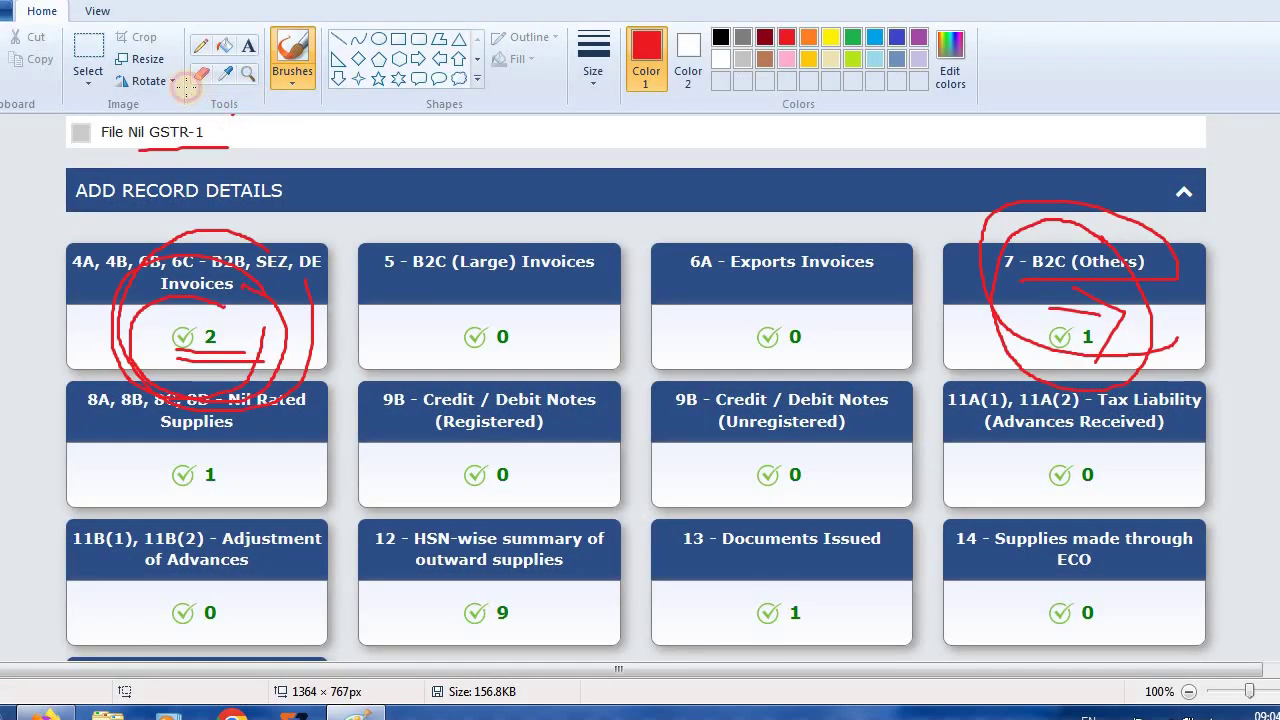
Step: Switch to Paint, circle the File Nil GSTR-1 label in red and draw a red curve from B2C (Others) down to Documents Issued
{"action": "left_click_drag", "start_coordinate": [223, 134], "coordinate": [154, 99]}
{"action": "mouse_move", "coordinate": [112, 139]}
{"action": "left_mouse_down"}
{"action": "mouse_move", "coordinate": [220, 204]}
{"action": "mouse_move", "coordinate": [268, 153]}
{"action": "left_mouse_up"}
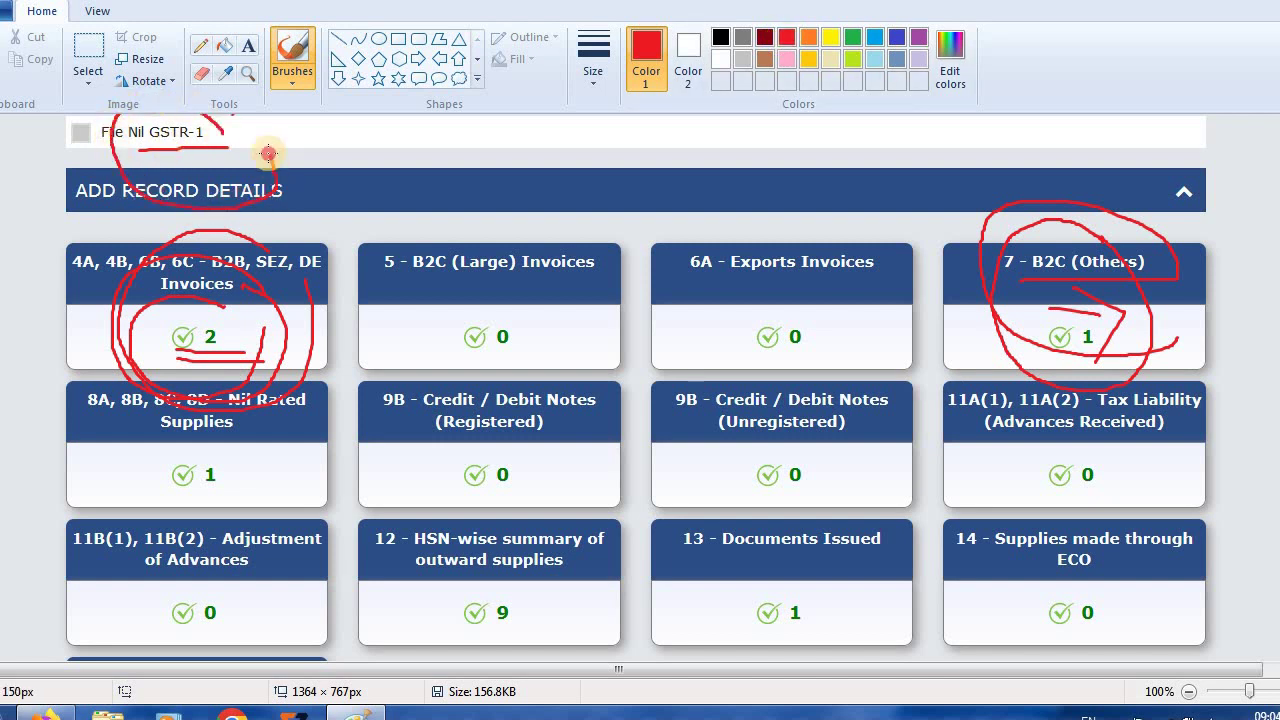
{"action": "mouse_move", "coordinate": [1002, 218]}
{"action": "left_mouse_down"}
{"action": "mouse_move", "coordinate": [990, 382]}
{"action": "mouse_move", "coordinate": [870, 604]}
{"action": "mouse_move", "coordinate": [856, 603]}
{"action": "left_mouse_up"}
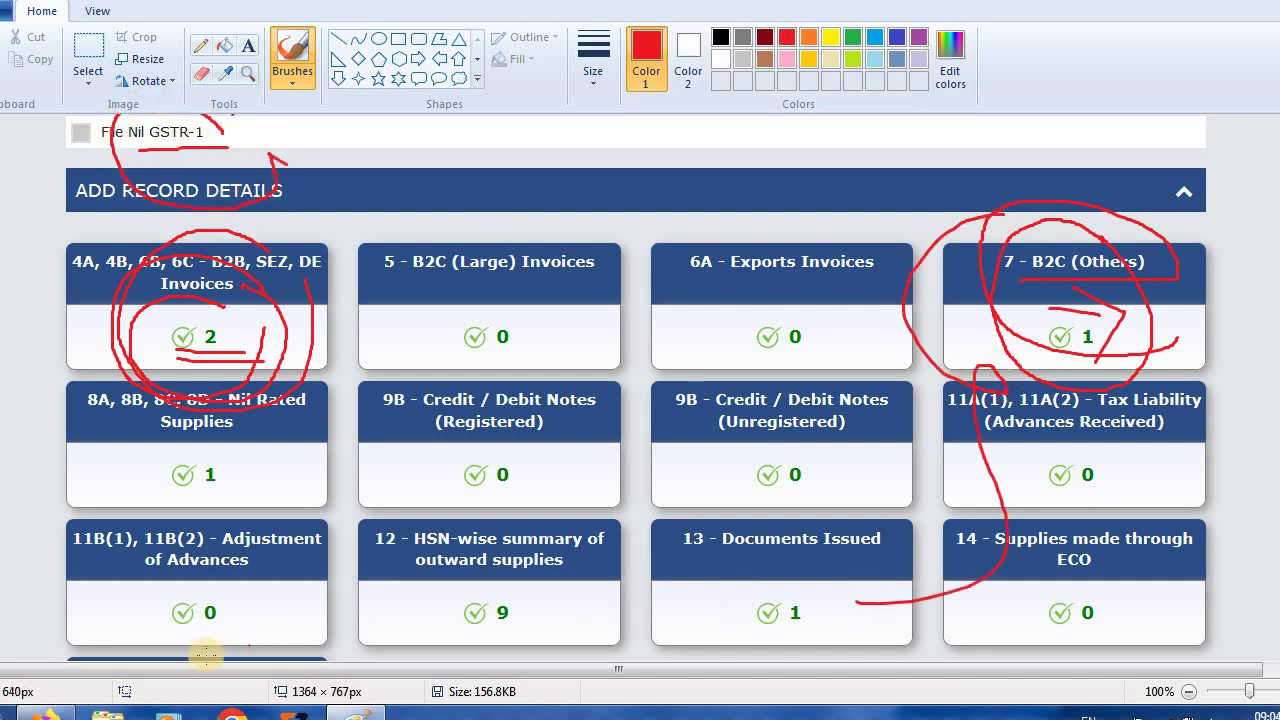
Step: Switch to the GST portal and look over the Add Record Details tiles in GSTR-1A
{"action": "key", "text": "alt+Tab"}
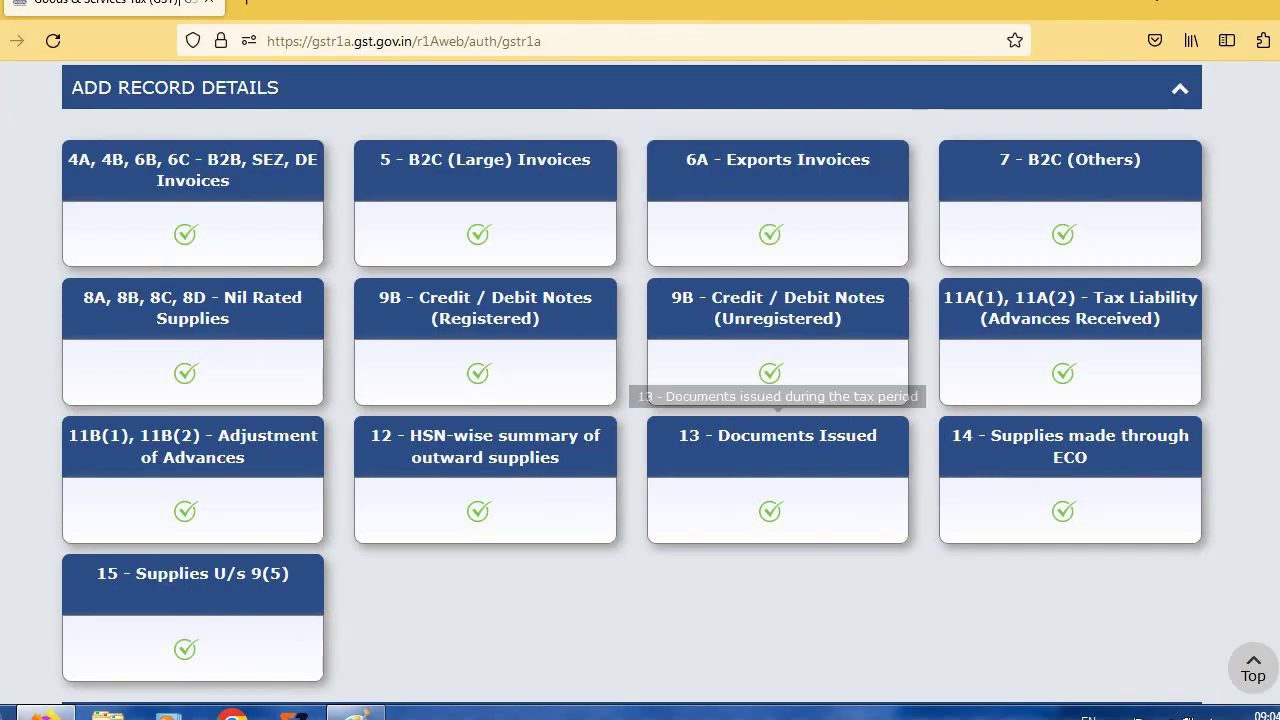
{"action": "scroll", "coordinate": [777, 440], "scroll_direction": "up", "scroll_amount": 1}
{"action": "scroll", "coordinate": [640, 380], "scroll_direction": "down", "scroll_amount": 3}
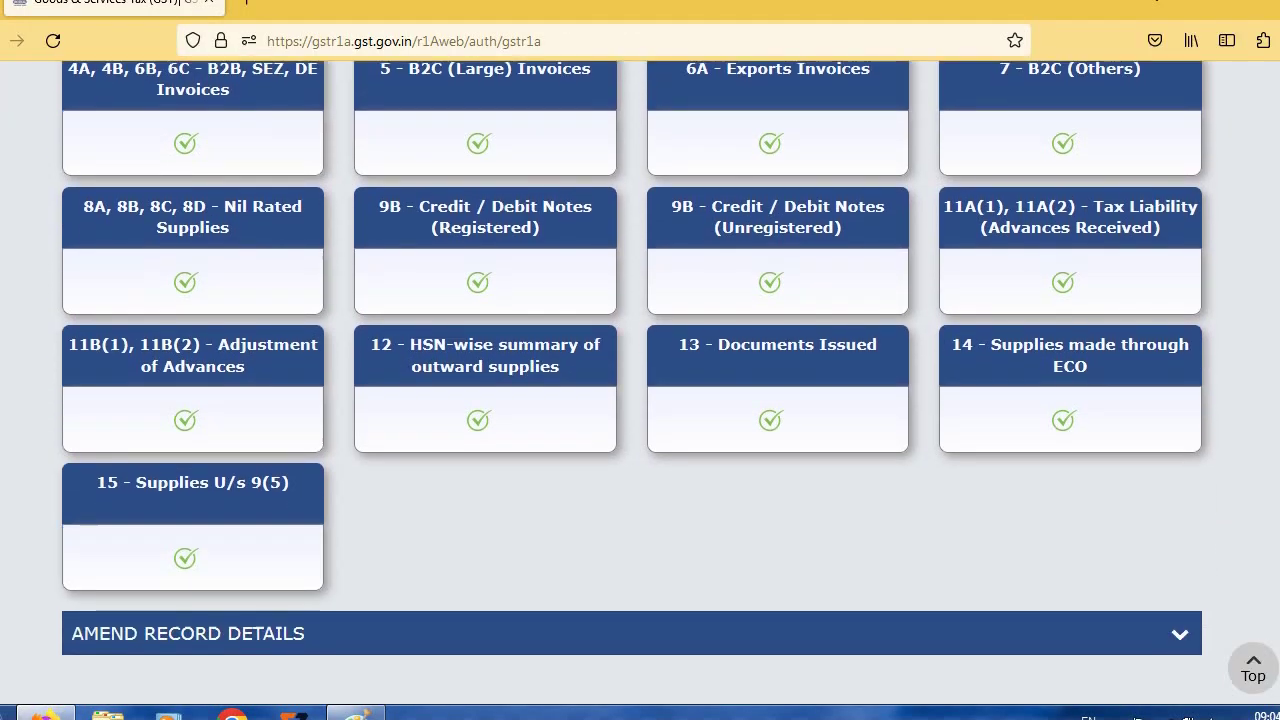
Step: Switch to Paint, underline Nil Rated Supplies and Documents Issued, and circle the Credit / Debit Notes (Registered) and HSN-wise summary tiles in red
{"action": "key", "text": "alt+Tab"}
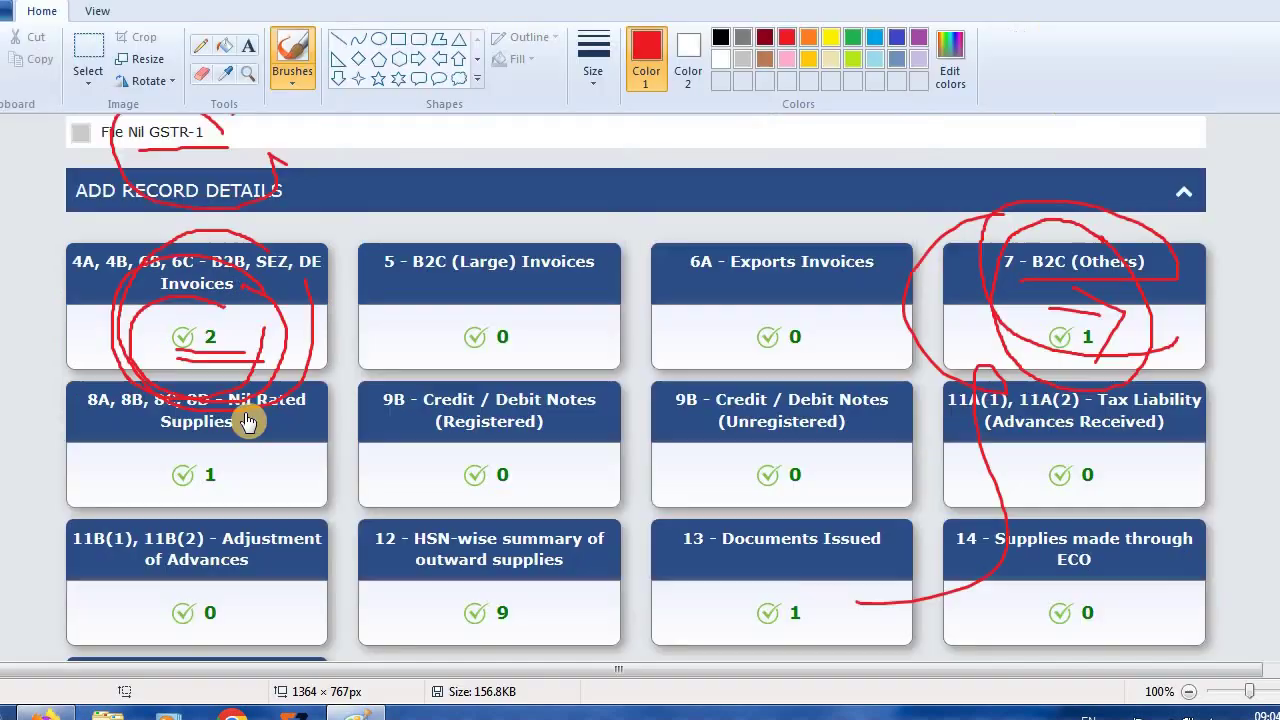
{"action": "left_click_drag", "start_coordinate": [224, 421], "coordinate": [318, 420]}
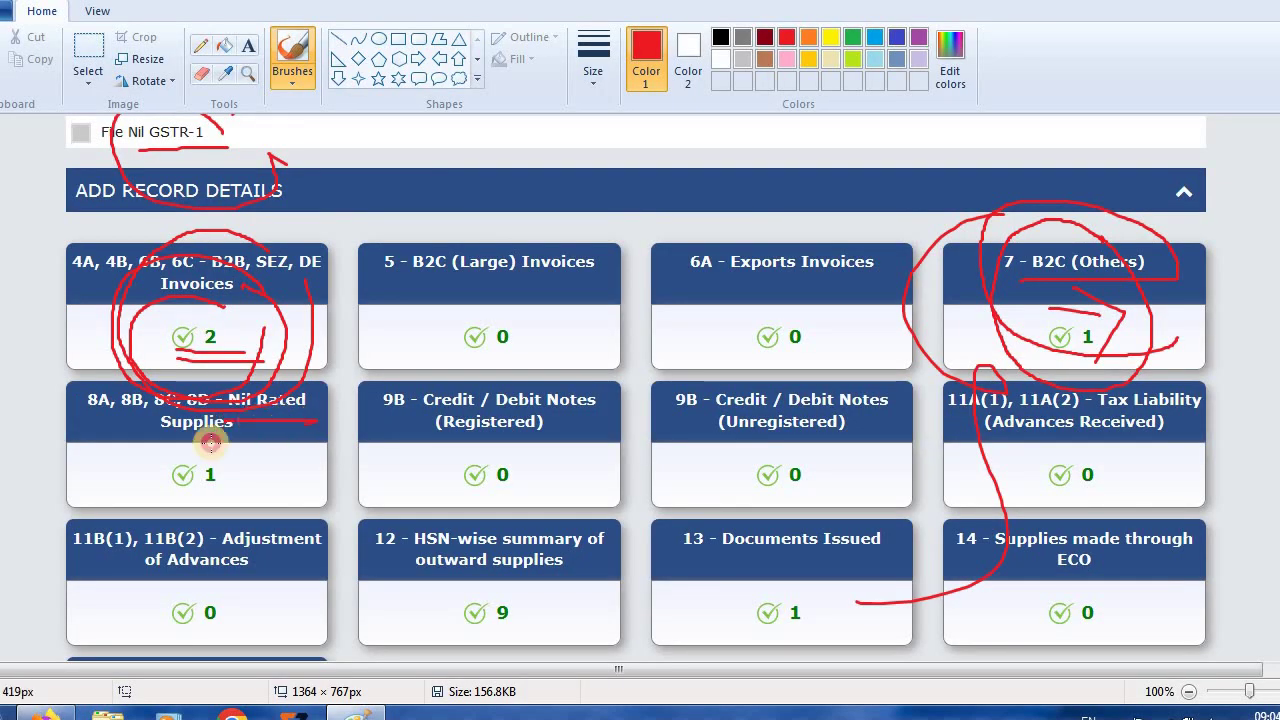
{"action": "left_click_drag", "start_coordinate": [143, 445], "coordinate": [289, 448]}
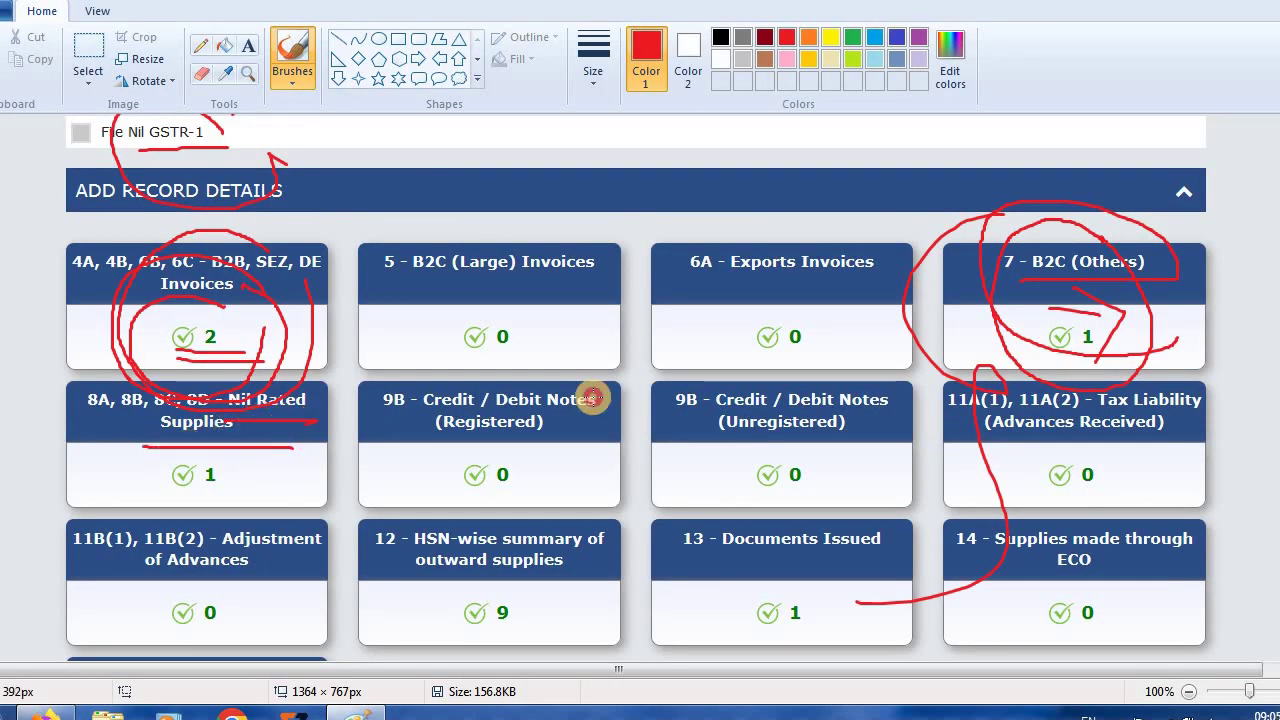
{"action": "mouse_move", "coordinate": [595, 398]}
{"action": "left_mouse_down"}
{"action": "mouse_move", "coordinate": [476, 370]}
{"action": "mouse_move", "coordinate": [421, 421]}
{"action": "mouse_move", "coordinate": [586, 471]}
{"action": "mouse_move", "coordinate": [566, 380]}
{"action": "left_mouse_up"}
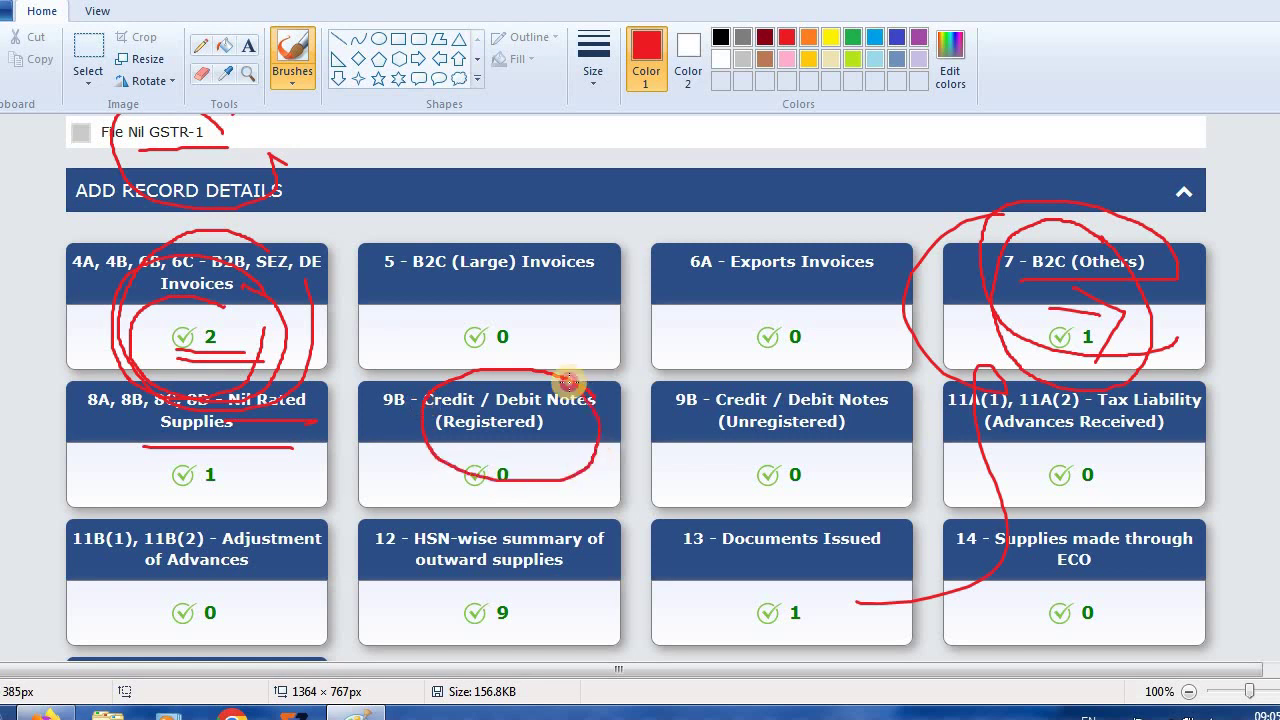
{"action": "mouse_move", "coordinate": [504, 515]}
{"action": "left_mouse_down"}
{"action": "mouse_move", "coordinate": [390, 524]}
{"action": "mouse_move", "coordinate": [410, 610]}
{"action": "mouse_move", "coordinate": [566, 561]}
{"action": "left_mouse_up"}
{"action": "mouse_move", "coordinate": [718, 569]}
{"action": "left_mouse_down"}
{"action": "mouse_move", "coordinate": [862, 569]}
{"action": "mouse_move", "coordinate": [852, 622]}
{"action": "left_mouse_up"}
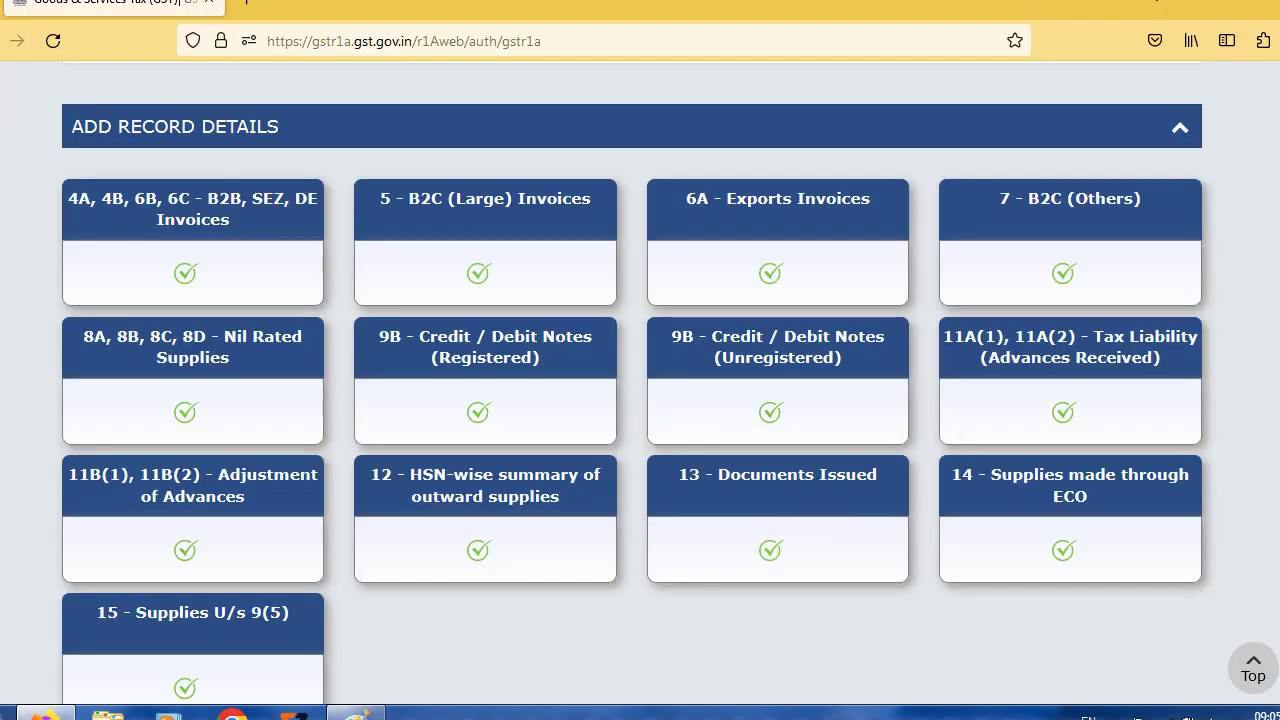
Step: Check the GSTR-1A tiles on the GST portal, and in Paint underline File Nil GSTR-1 and draw a long red curve beside the tiles
{"action": "scroll", "coordinate": [640, 380], "scroll_direction": "up", "scroll_amount": 3}
{"action": "scroll", "coordinate": [640, 380], "scroll_direction": "down", "scroll_amount": 1}
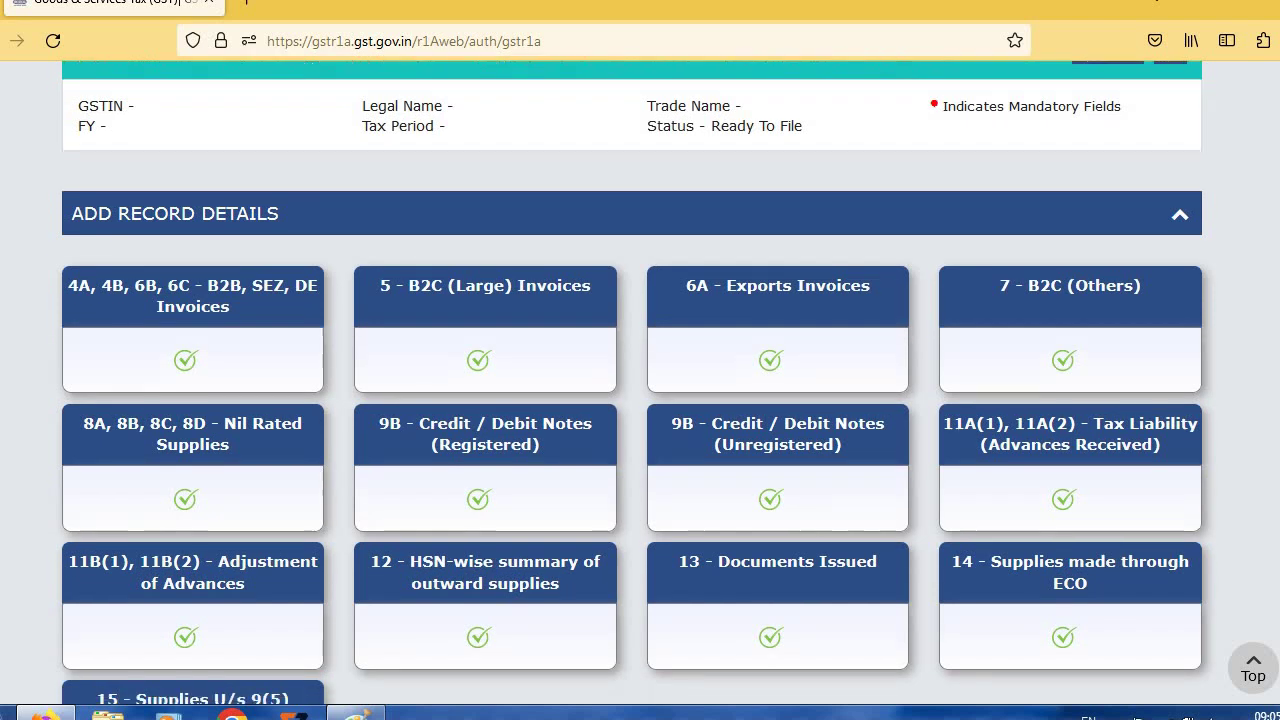
{"action": "scroll", "coordinate": [640, 380], "scroll_direction": "down", "scroll_amount": 1}
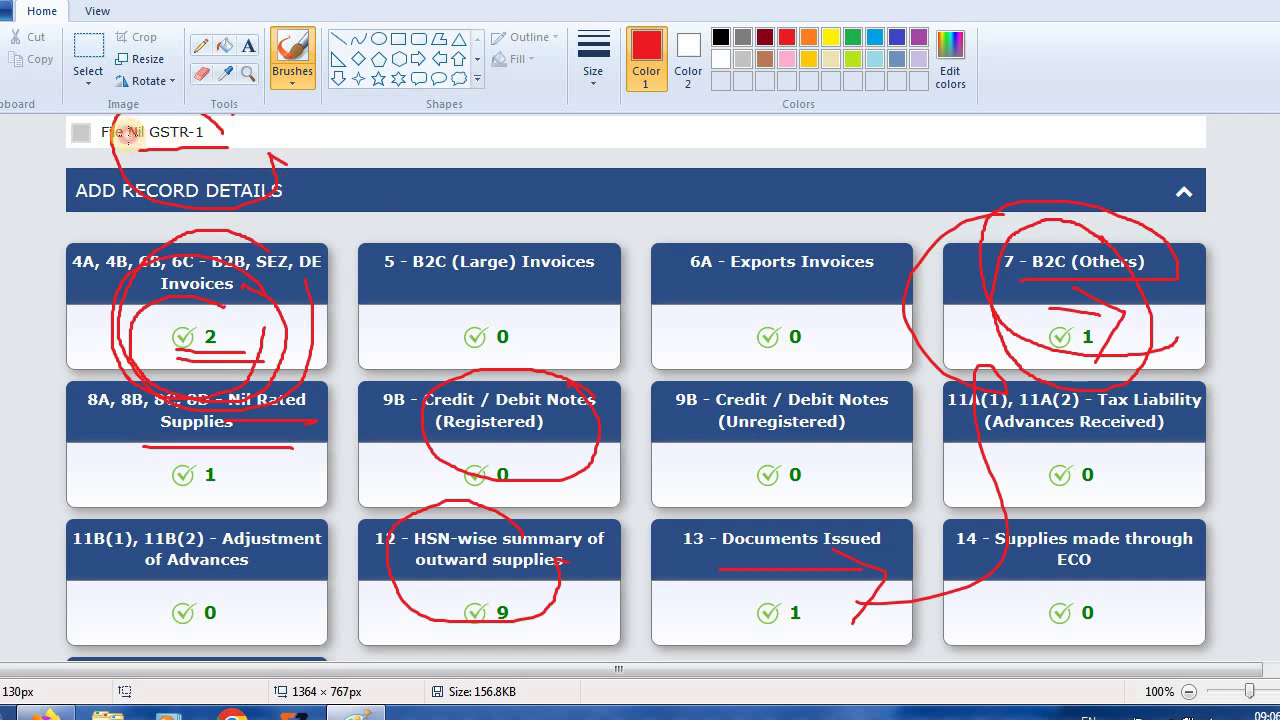
{"action": "left_click_drag", "start_coordinate": [140, 140], "coordinate": [185, 147]}
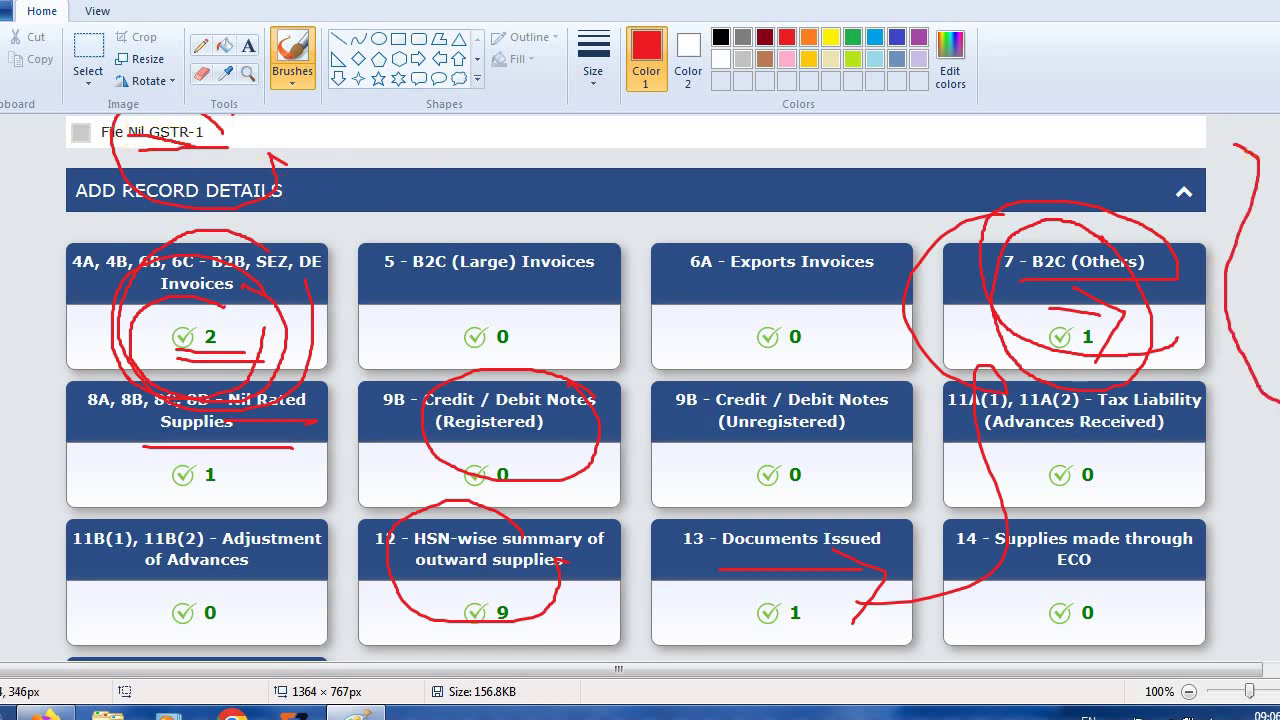
{"action": "mouse_move", "coordinate": [1232, 449]}
{"action": "left_mouse_down"}
{"action": "mouse_move", "coordinate": [1240, 645]}
{"action": "mouse_move", "coordinate": [1215, 662]}
{"action": "left_mouse_up"}
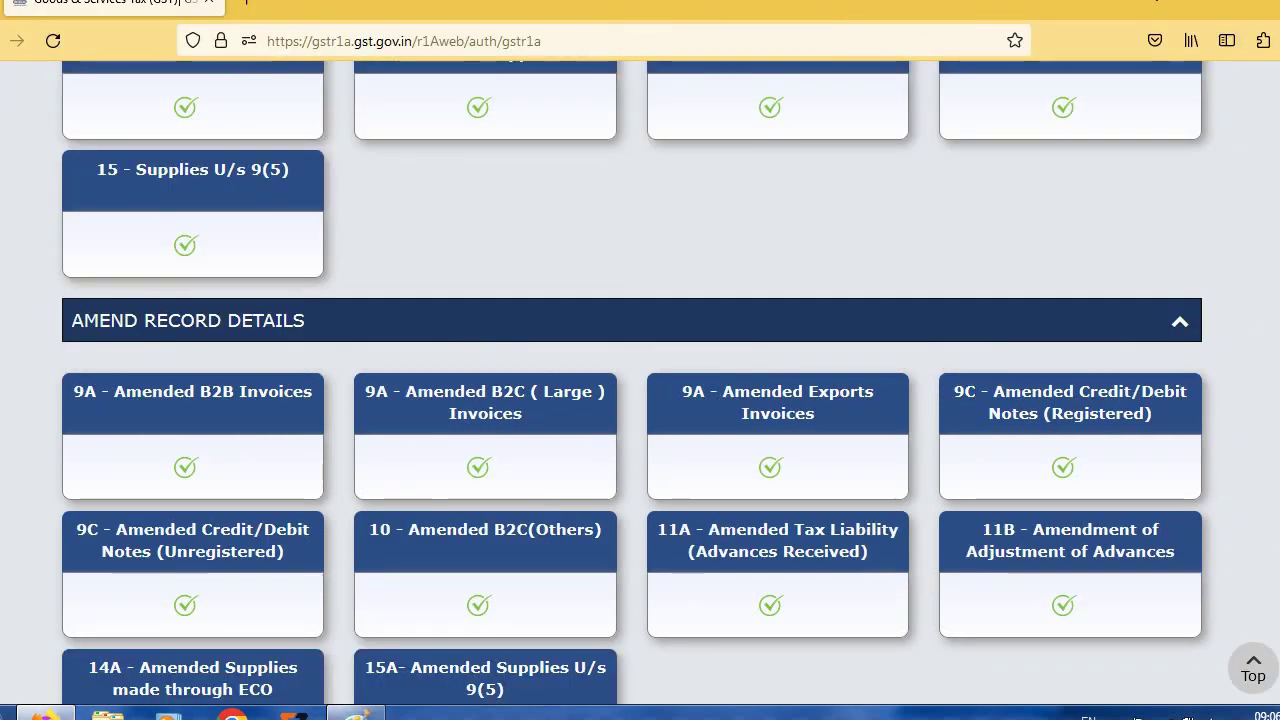
Step: Switch to the GST portal, collapse the Add Record Details section of GSTR-1A and review the Amend Record Details tiles
{"action": "scroll", "coordinate": [636, 383], "scroll_direction": "up", "scroll_amount": 5}
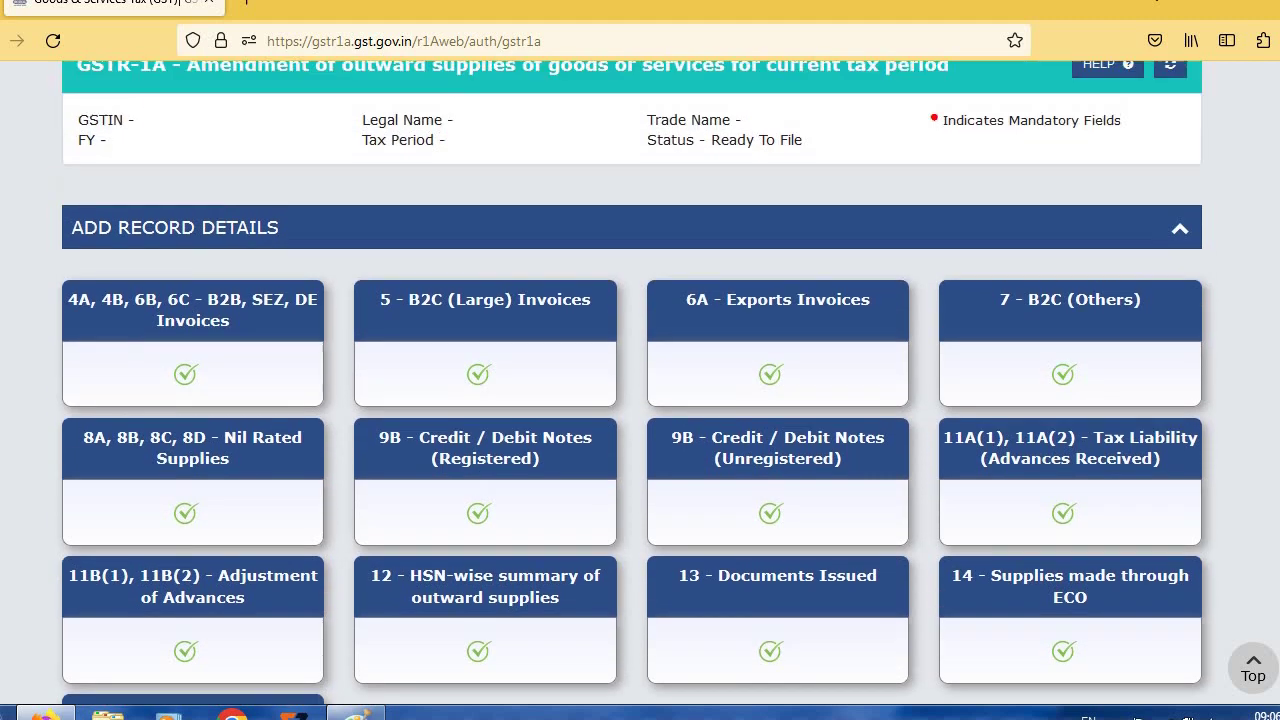
{"action": "scroll", "coordinate": [636, 383], "scroll_direction": "up", "scroll_amount": 1}
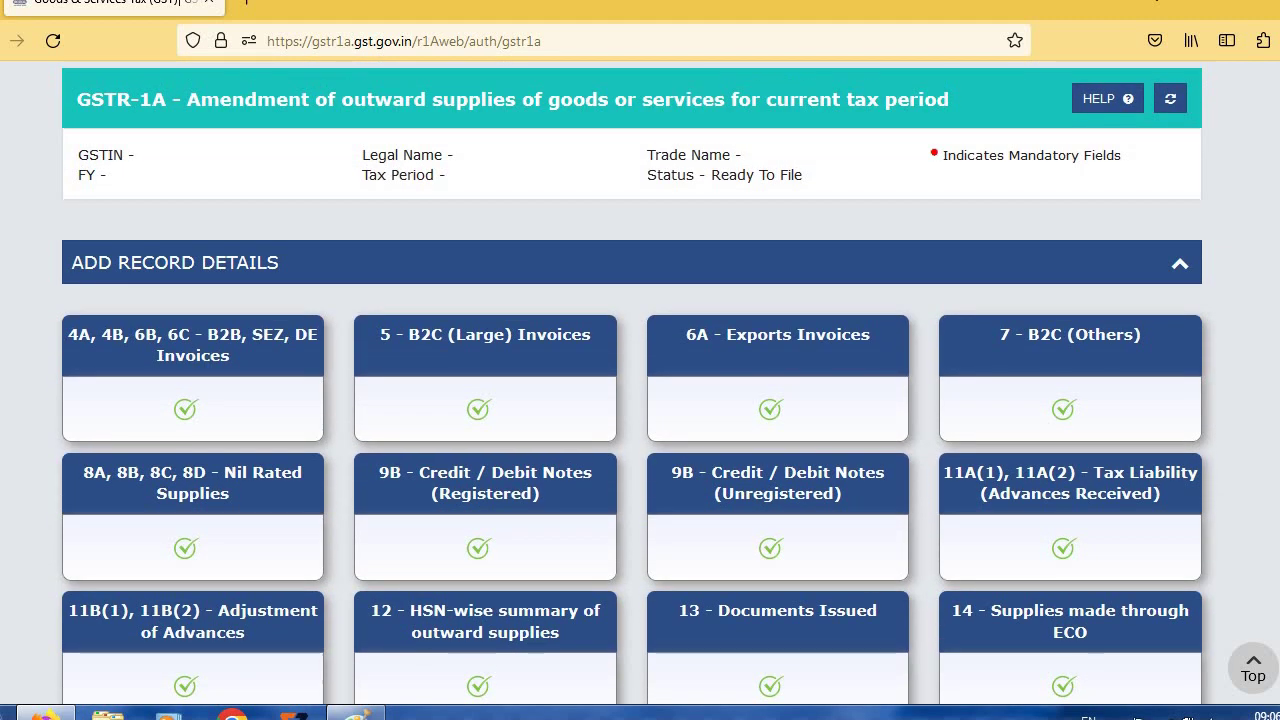
{"action": "left_click", "coordinate": [1177, 265]}
{"action": "scroll", "coordinate": [1063, 493], "scroll_direction": "down", "scroll_amount": 3}
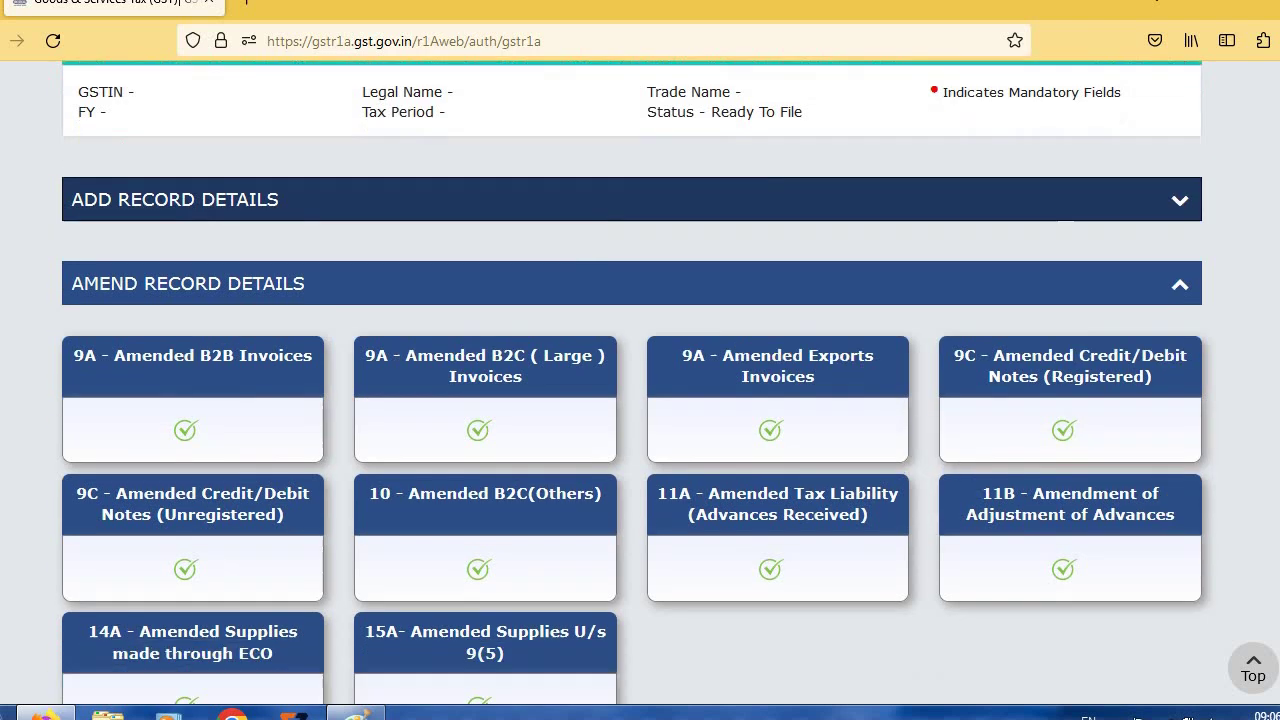
{"action": "scroll", "coordinate": [640, 380], "scroll_direction": "up", "scroll_amount": 3}
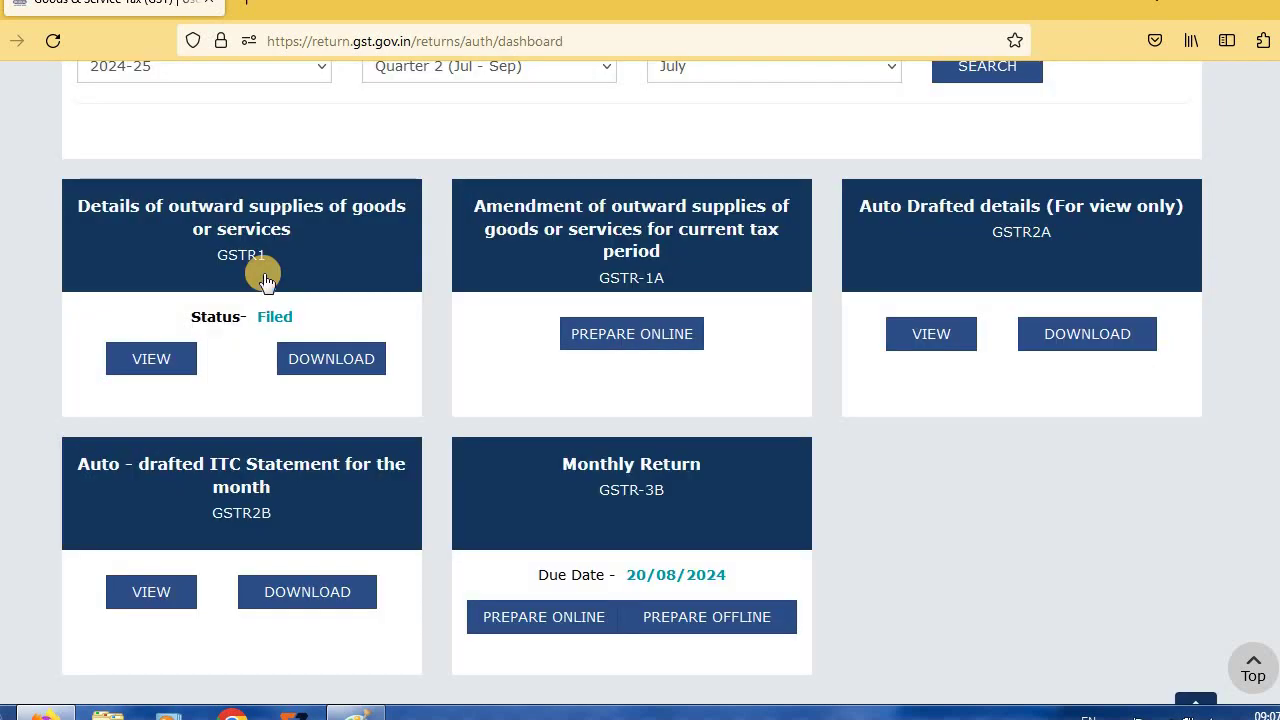
Step: Examine the GSTR1, GSTR-1A and GSTR-3B tiles on the returns dashboard for July 2024-25
{"action": "scroll", "coordinate": [505, 423], "scroll_direction": "up", "scroll_amount": 1}
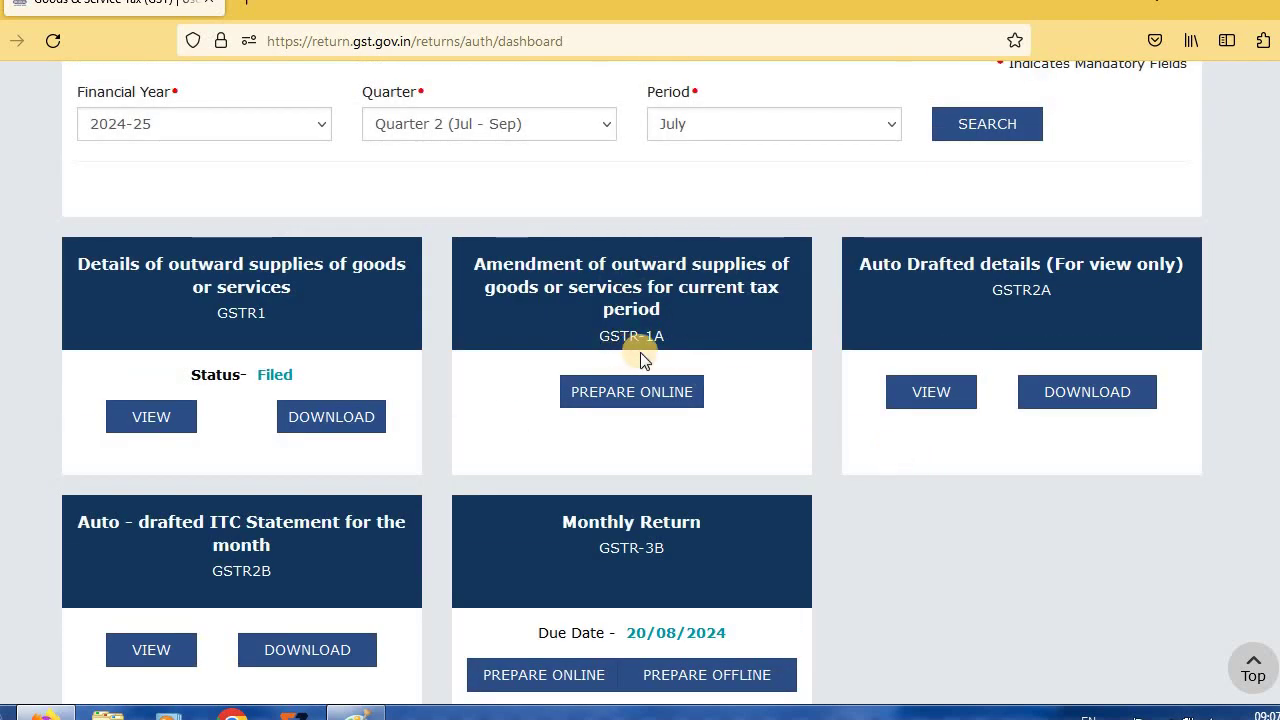
{"action": "scroll", "coordinate": [221, 341], "scroll_direction": "down", "scroll_amount": 1}
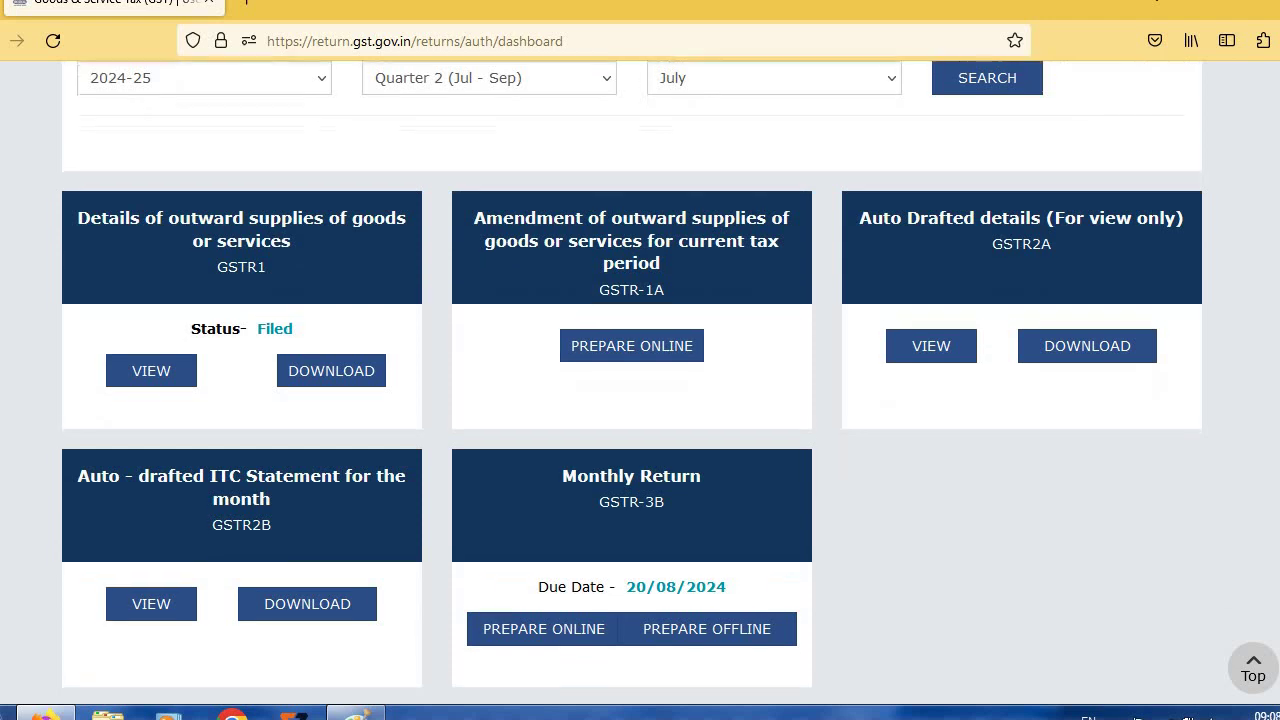
{"action": "scroll", "coordinate": [221, 341], "scroll_direction": "up", "scroll_amount": 1}
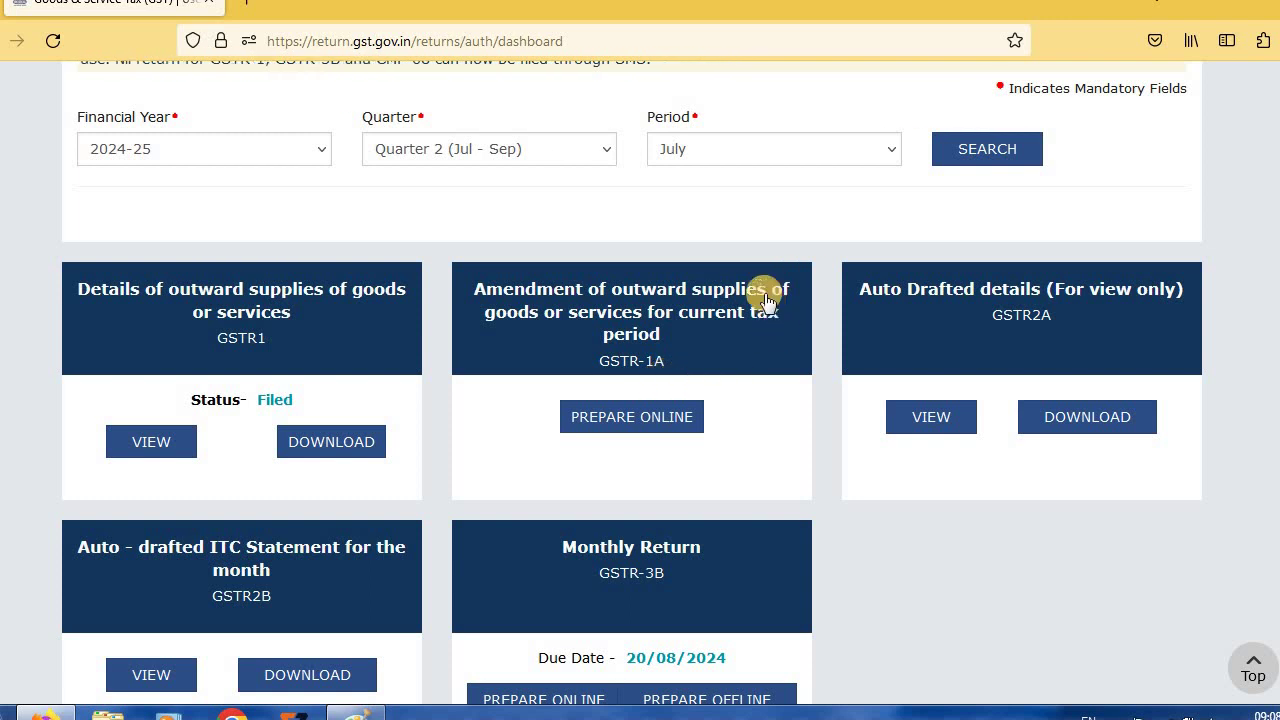
{"action": "scroll", "coordinate": [630, 222], "scroll_direction": "down", "scroll_amount": 1}
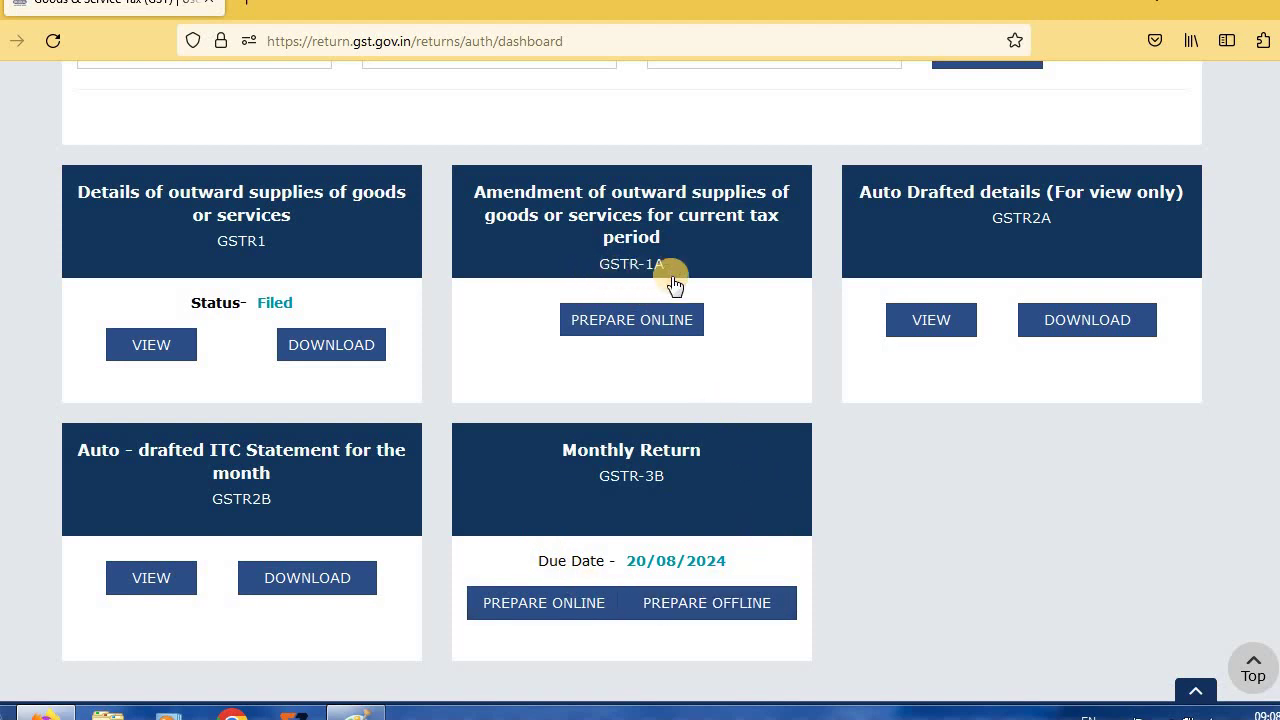
{"action": "scroll", "coordinate": [523, 391], "scroll_direction": "up", "scroll_amount": 2}
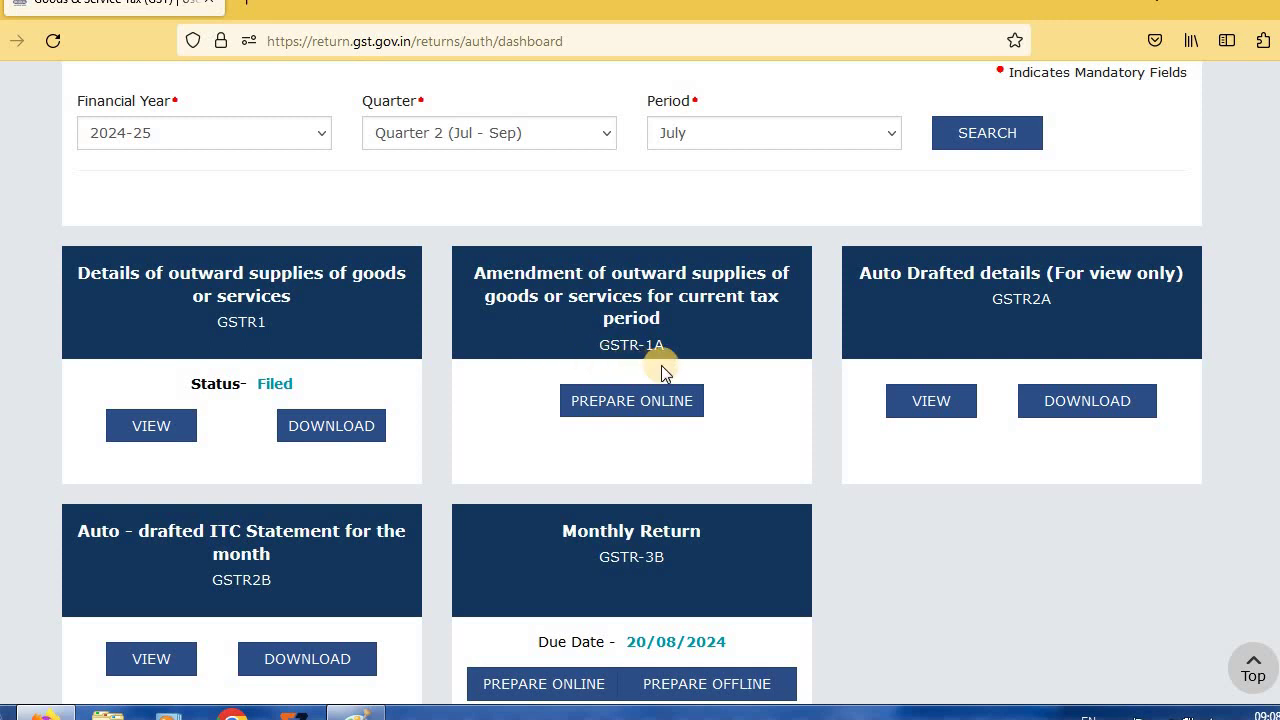
{"action": "scroll", "coordinate": [313, 195], "scroll_direction": "down", "scroll_amount": 1}
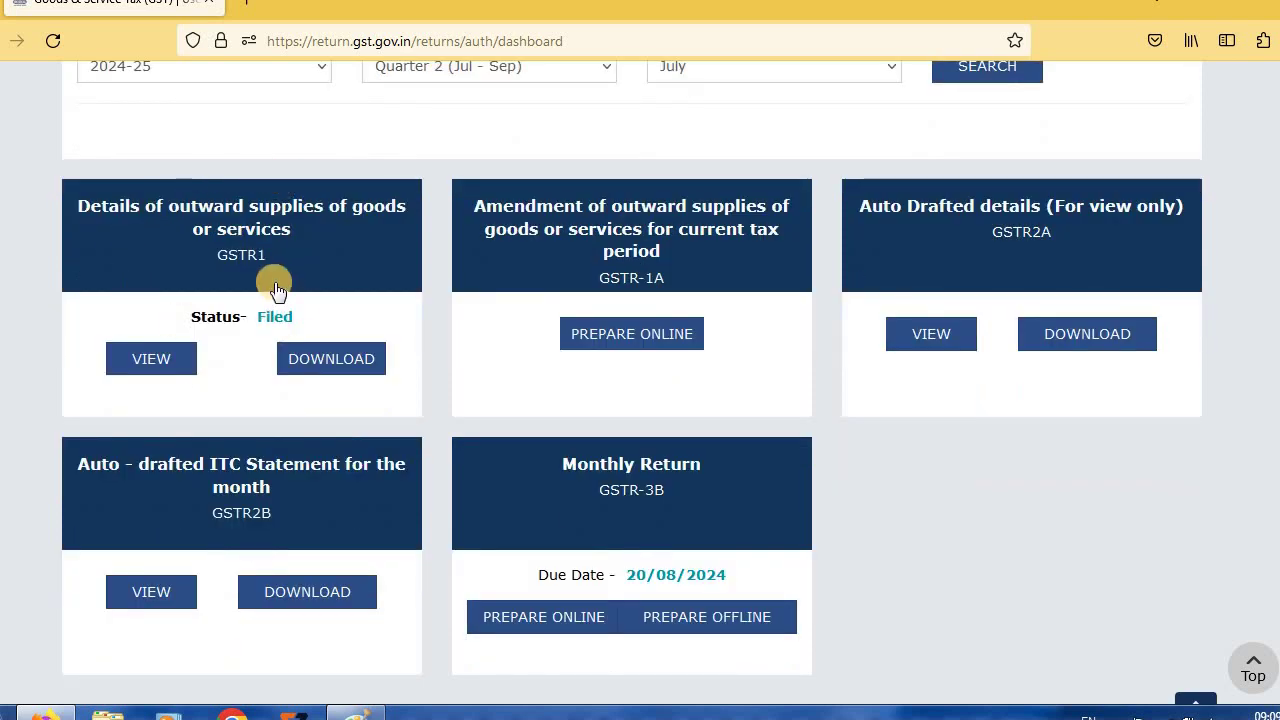
{"action": "scroll", "coordinate": [640, 380], "scroll_direction": "up", "scroll_amount": 1}
{"action": "scroll", "coordinate": [640, 380], "scroll_direction": "down", "scroll_amount": 2}
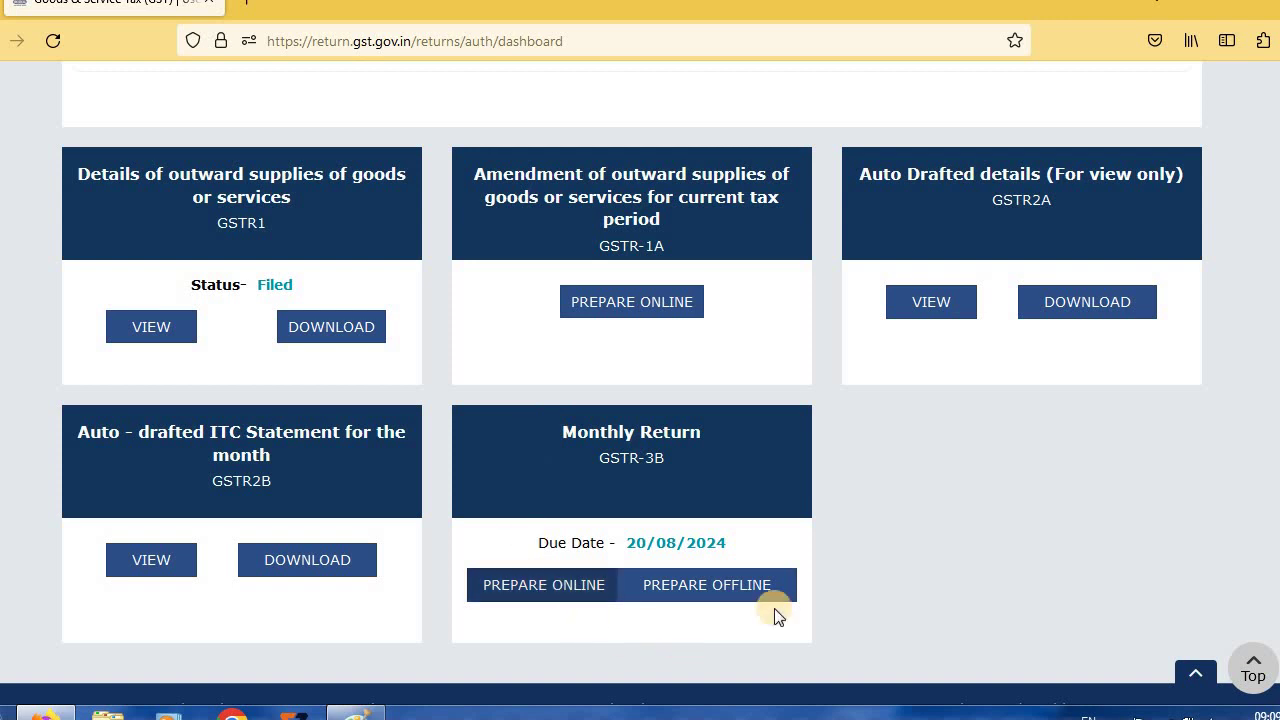
{"action": "scroll", "coordinate": [1080, 414], "scroll_direction": "up", "scroll_amount": 1}
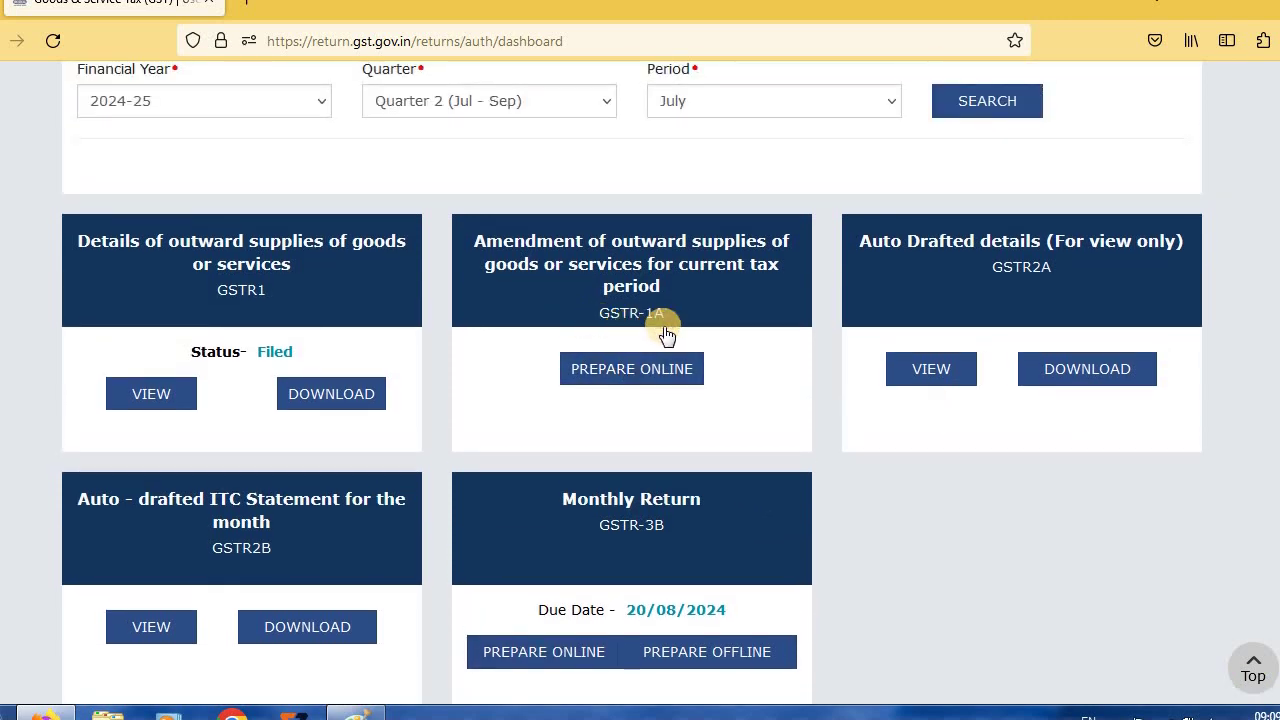
{"action": "scroll", "coordinate": [694, 395], "scroll_direction": "down", "scroll_amount": 1}
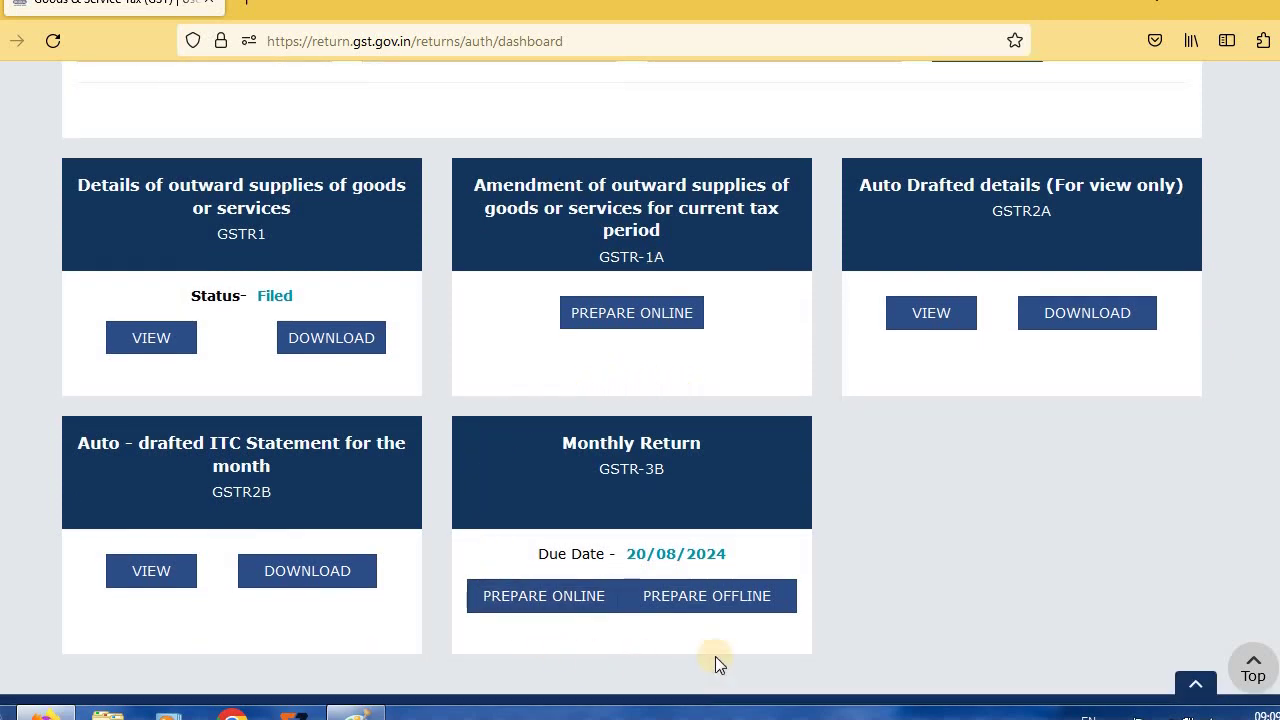
{"action": "scroll", "coordinate": [585, 386], "scroll_direction": "up", "scroll_amount": 2}
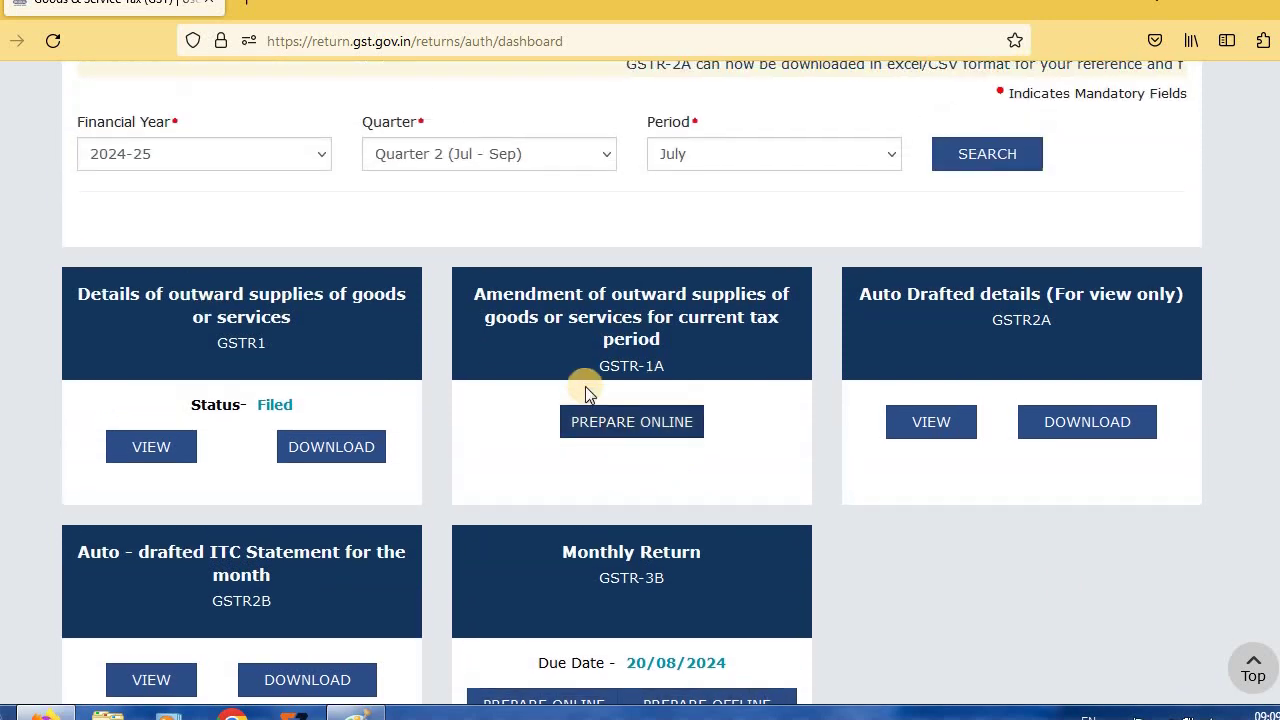